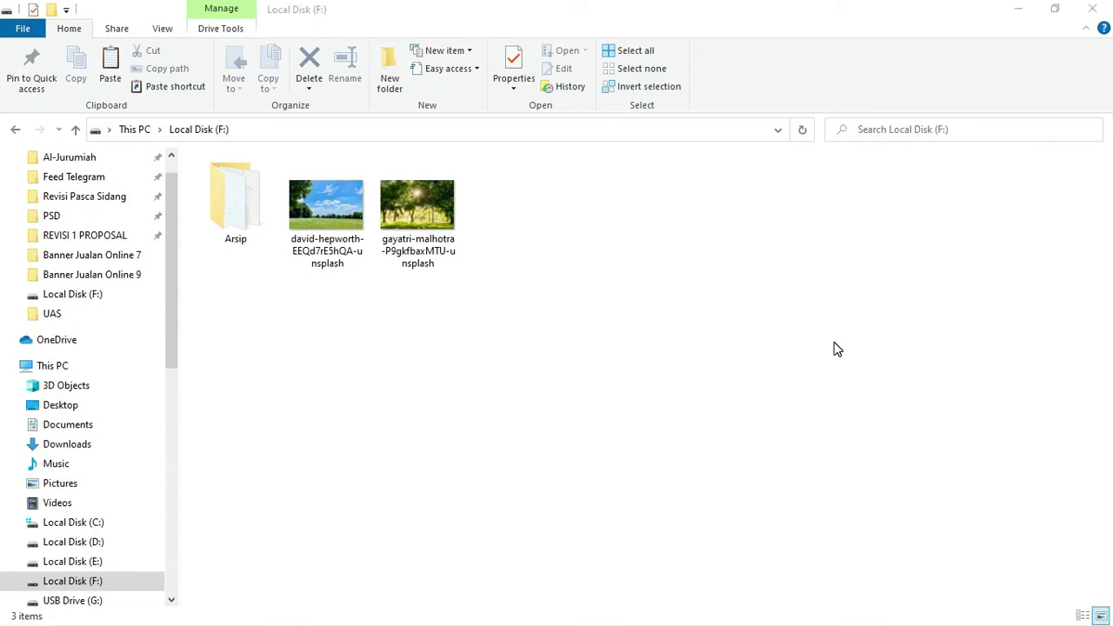
Check the File Explorer folder's view options, then close them without changes
left_click_drag(837, 345, 846, 337)
right_click(849, 346)
mouse_move(888, 358)
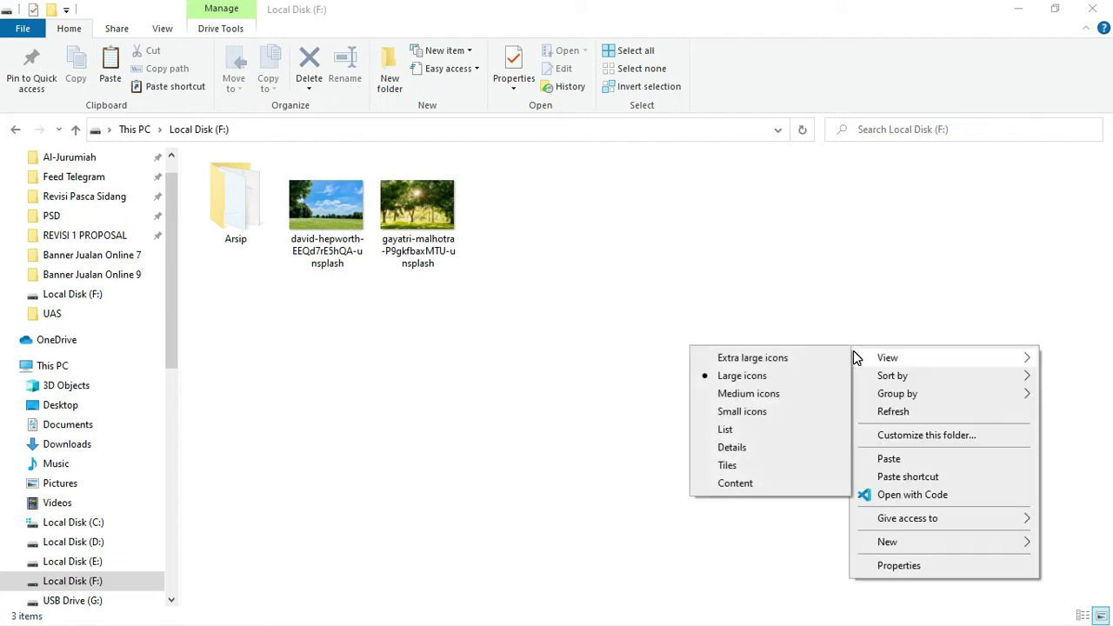
left_click(939, 197)
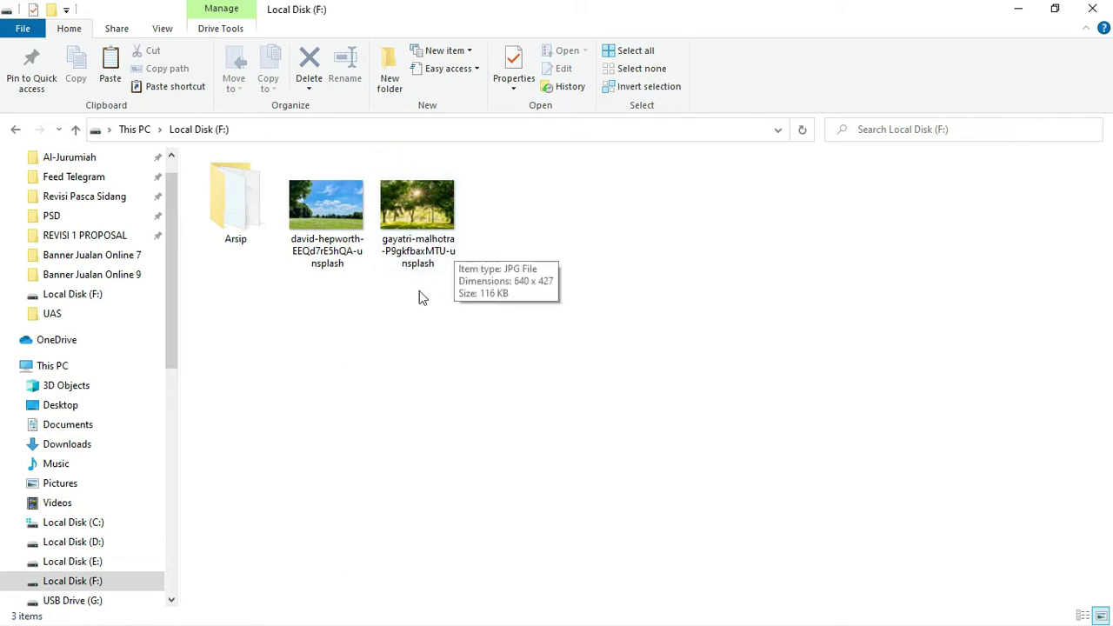
mouse_move(327, 224)
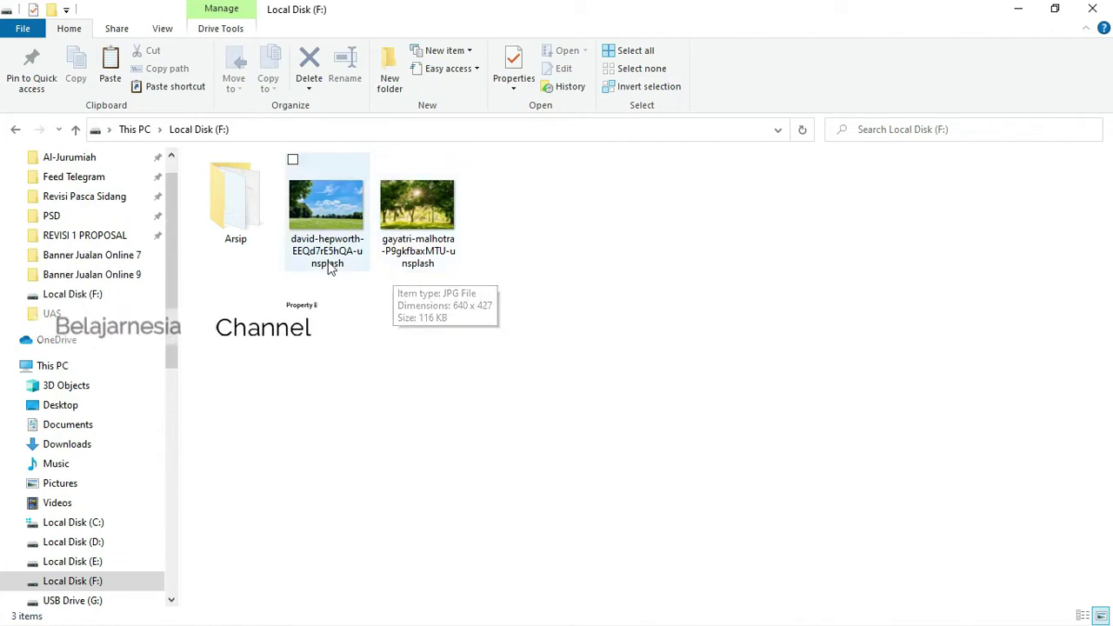
Drag the field landscape photo from Explorer onto the Illustrator artboard and zoom out
left_click_drag(338, 224, 512, 383)
key("alt+Tab")
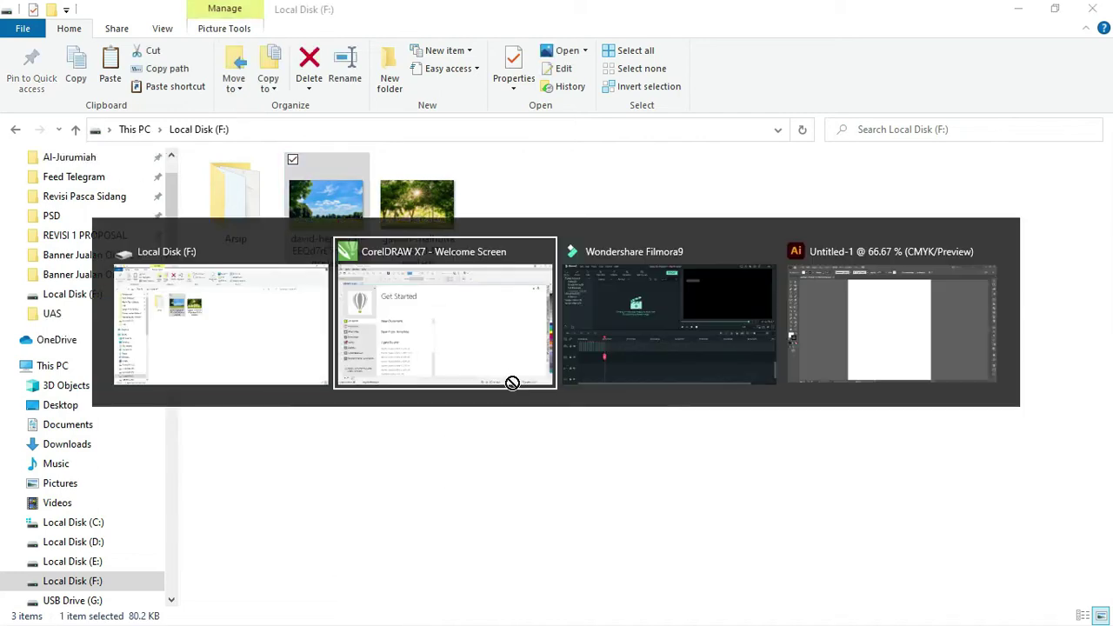
key("Tab")
key("Tab")
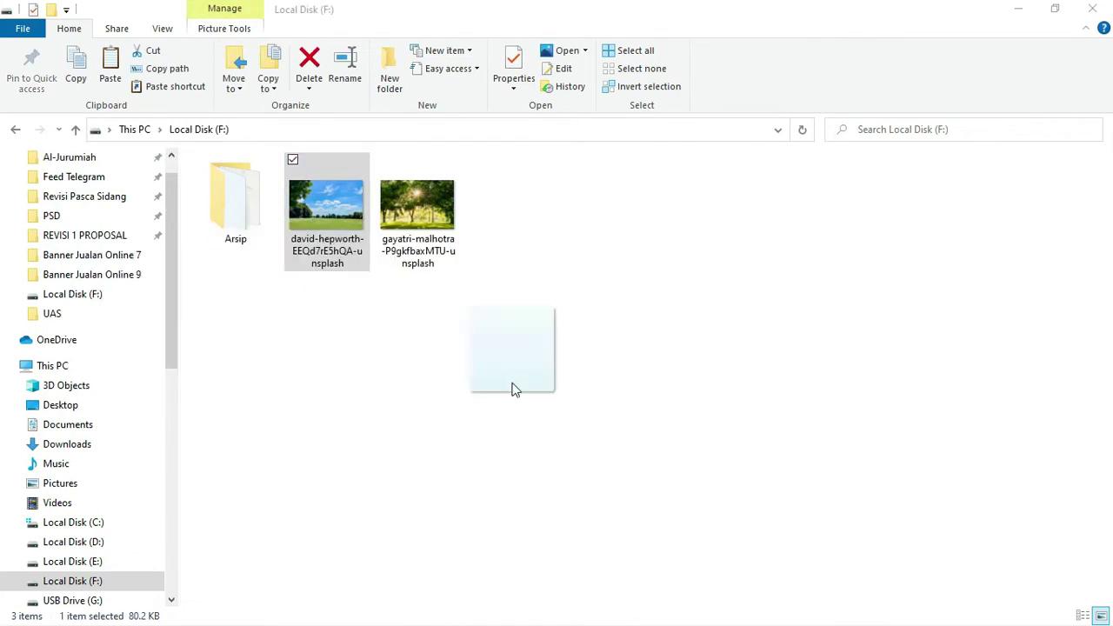
mouse_move(512, 384)
left_mouse_down()
mouse_move(398, 266)
mouse_move(368, 279)
mouse_move(454, 287)
left_mouse_up()
key("ctrl+minus")
key("ctrl+minus")
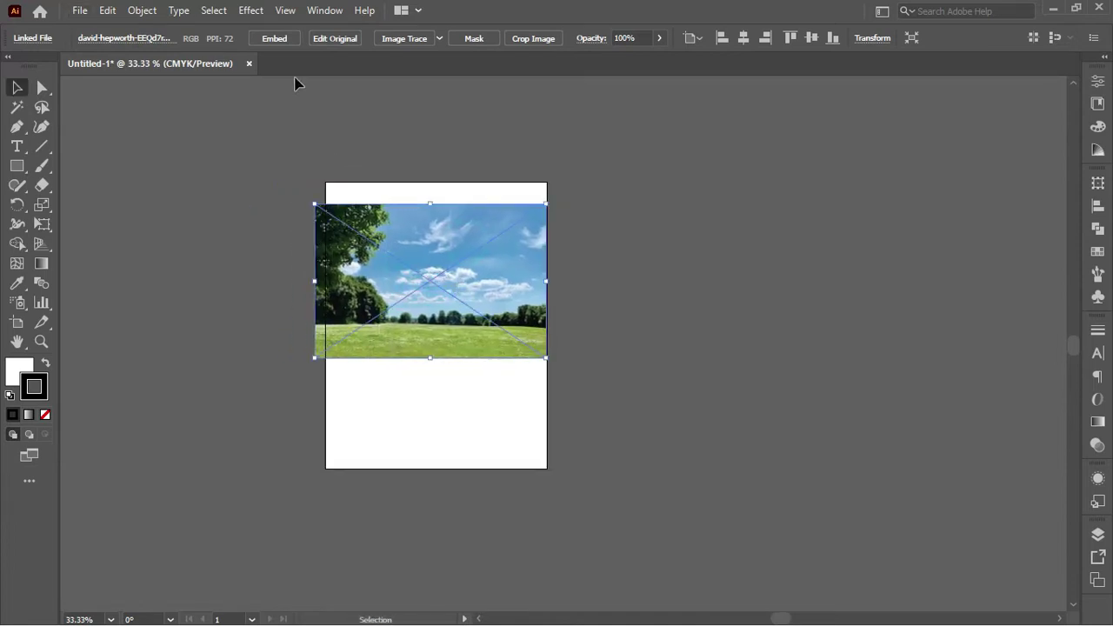
Switch the artboard to Landscape orientation with the Artboard tool
key("shift+o")
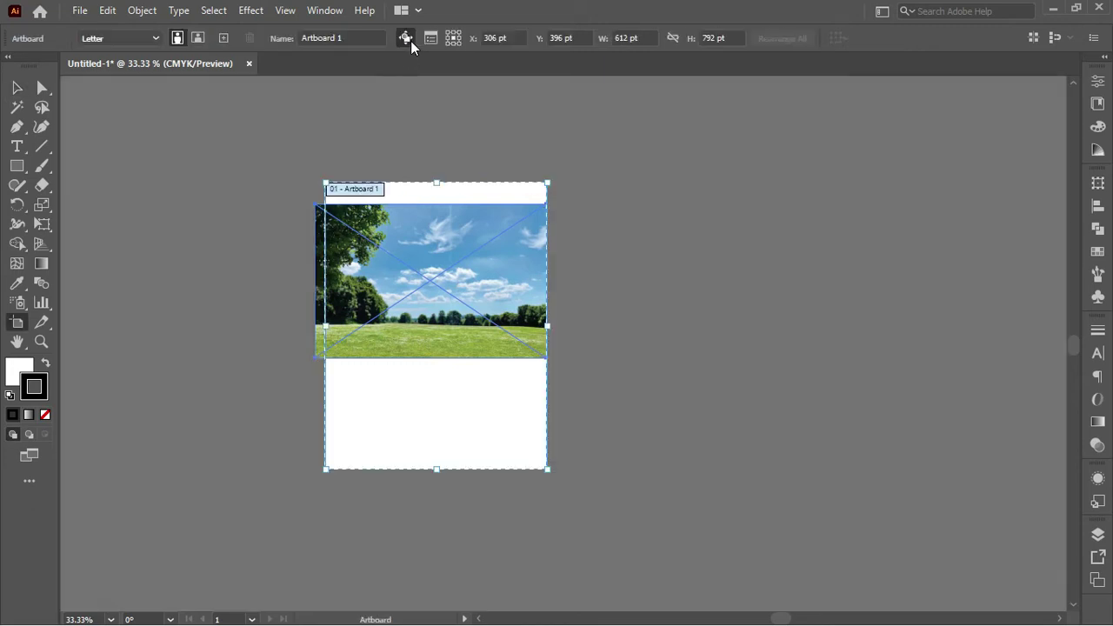
left_click(197, 38)
left_click(18, 90)
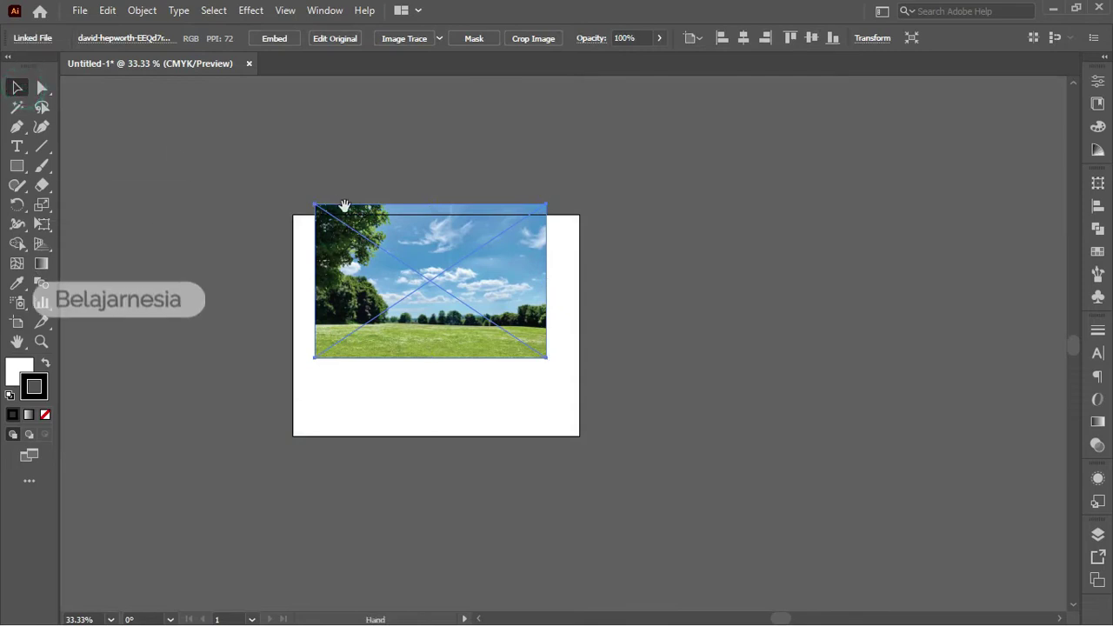
Move and enlarge the field photo so it covers most of the artboard
left_click_drag(409, 212, 410, 248)
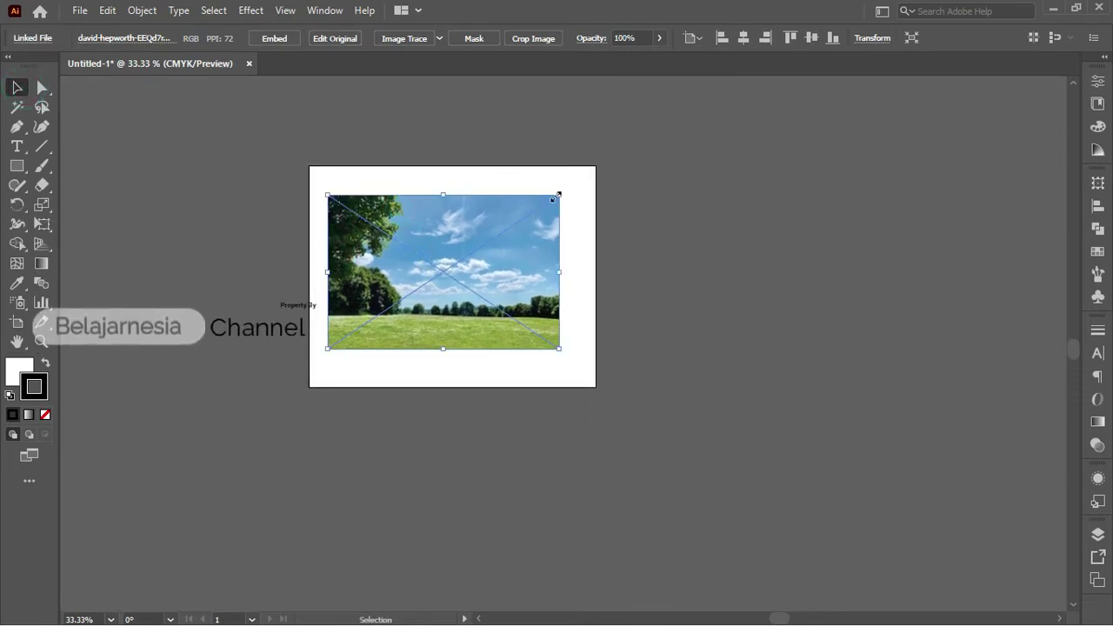
left_click_drag(557, 195, 596, 169)
left_click_drag(546, 203, 565, 210)
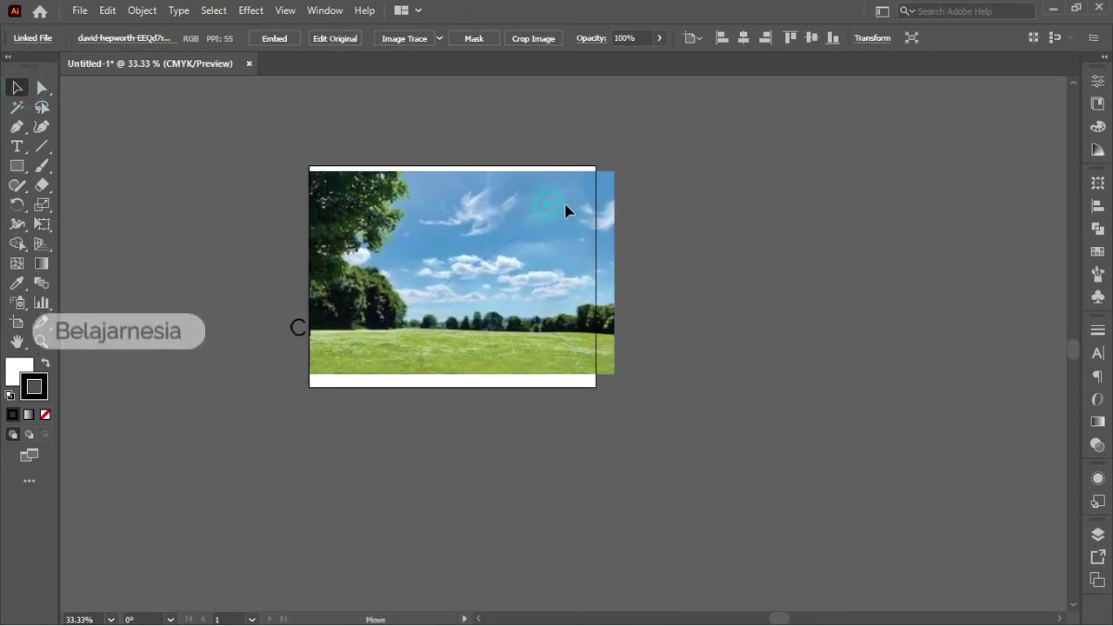
scroll(417, 184, "up", 2)
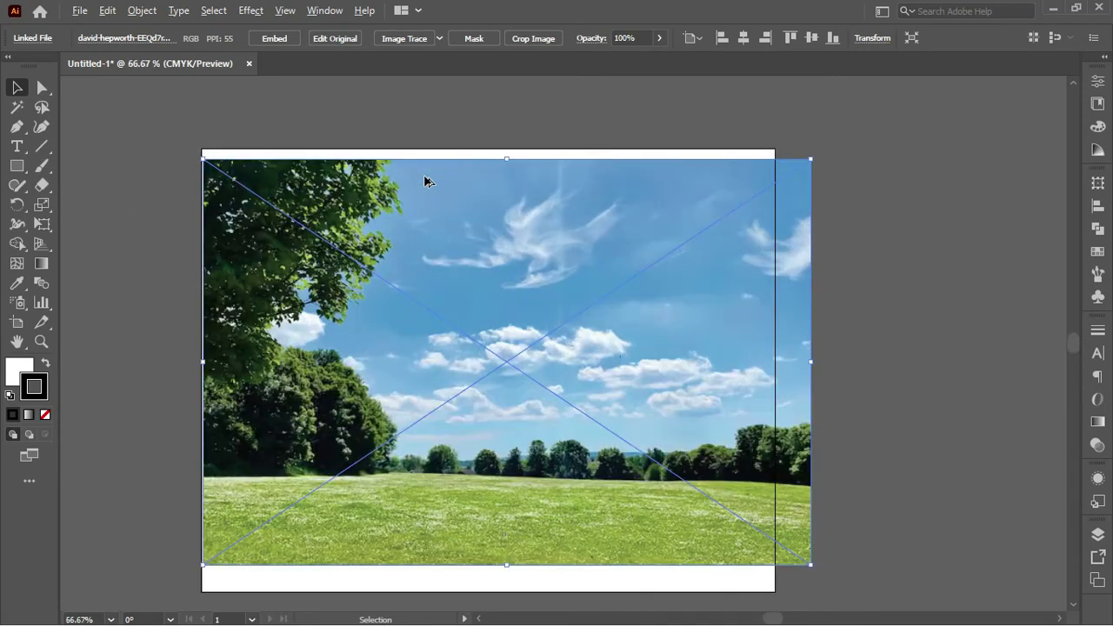
scroll(426, 181, "down", 1)
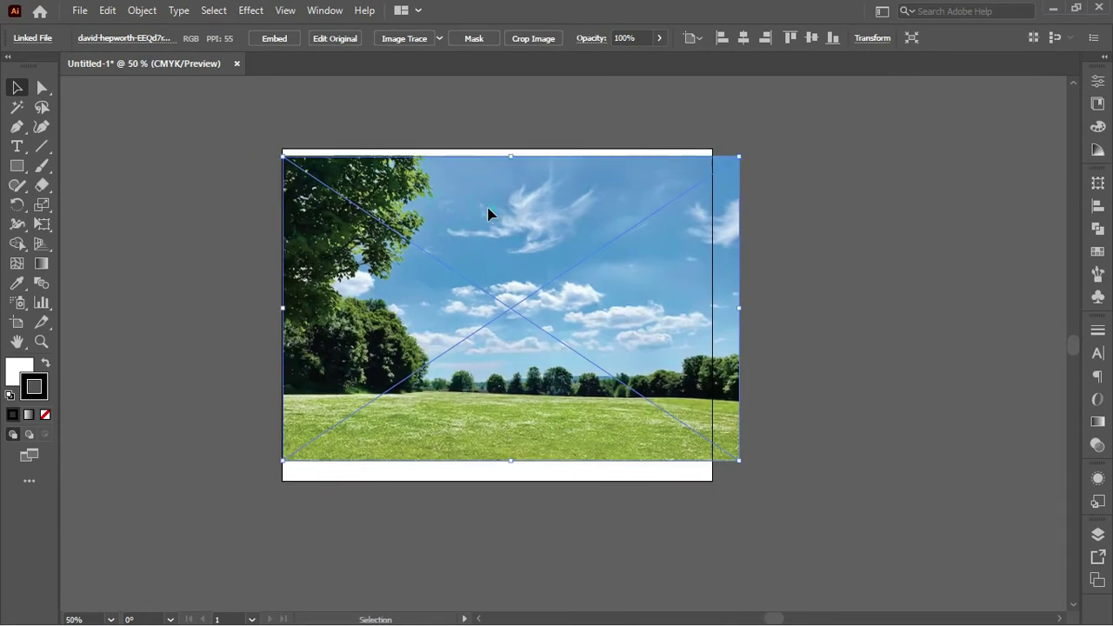
left_click_drag(490, 216, 477, 214)
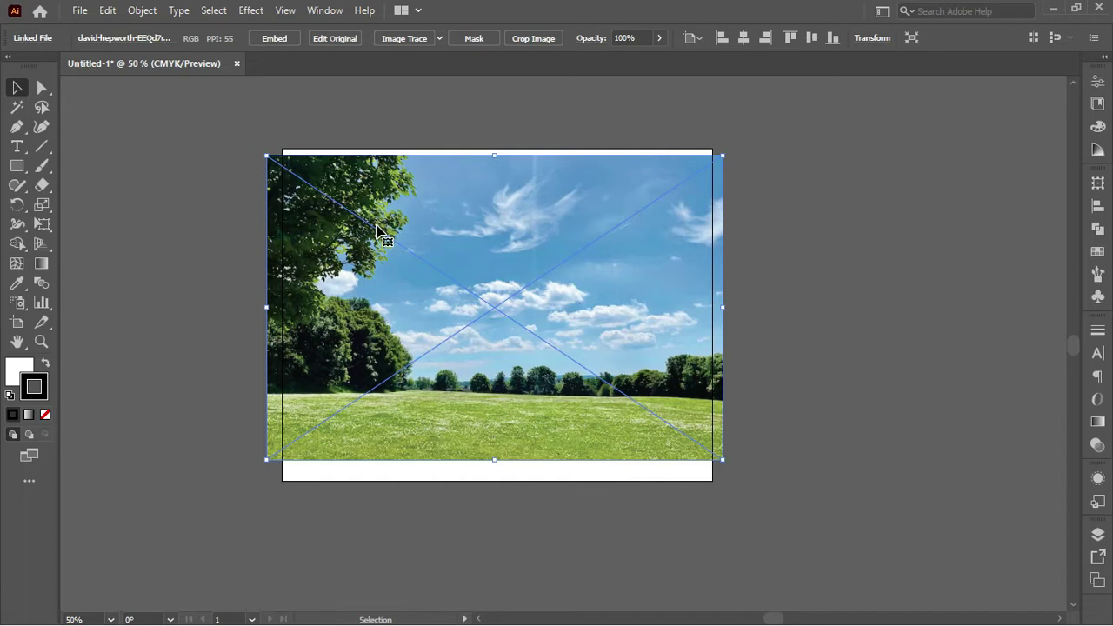
scroll(375, 230, "up", 2)
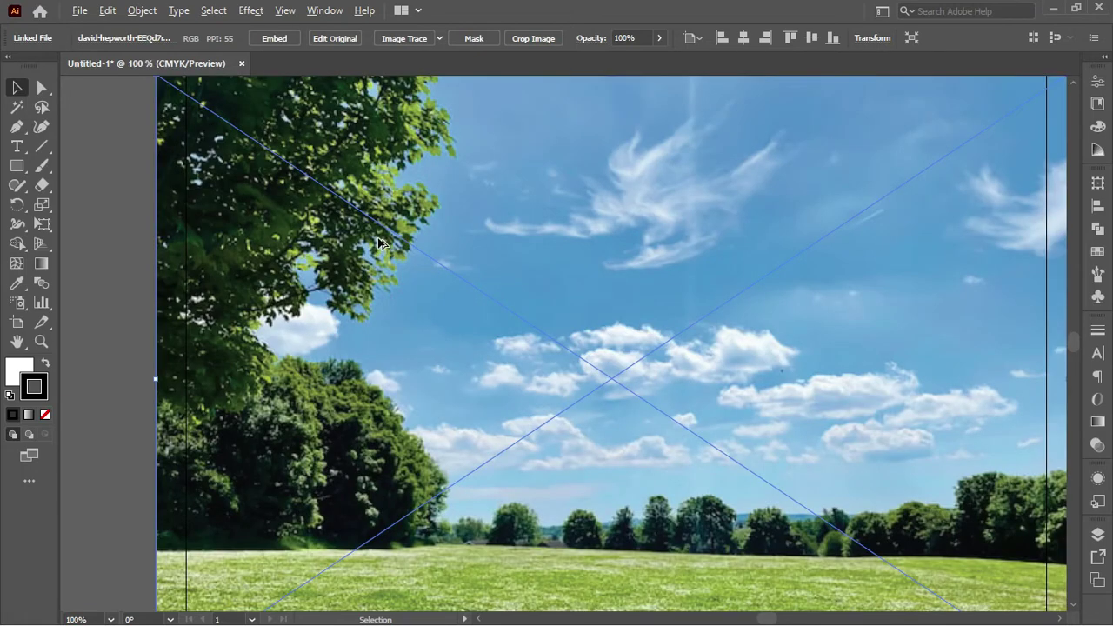
scroll(380, 244, "up", 1)
scroll(380, 243, "down", 4)
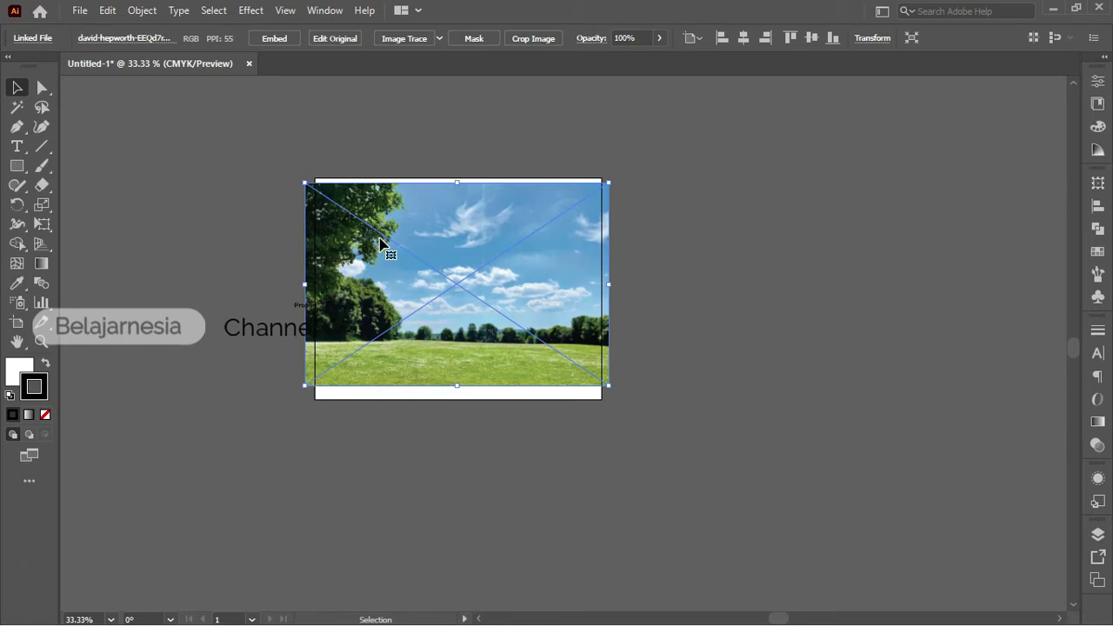
Bring the kwang-javier leaf photo into Illustrator and move it down-left of the artboard
key("alt+Tab")
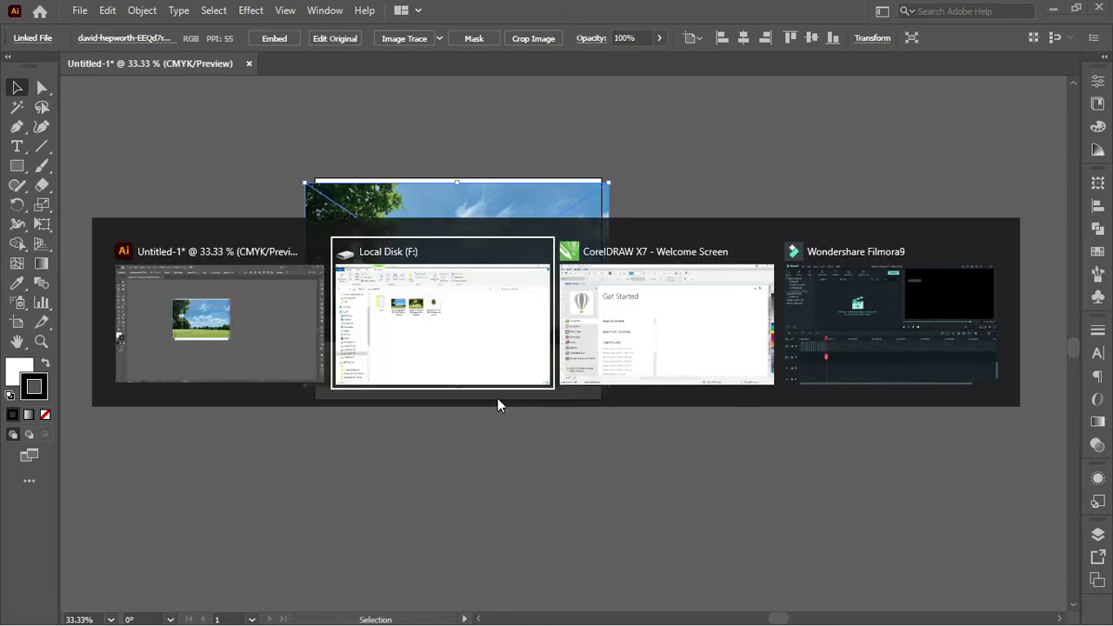
key("alt+Tab")
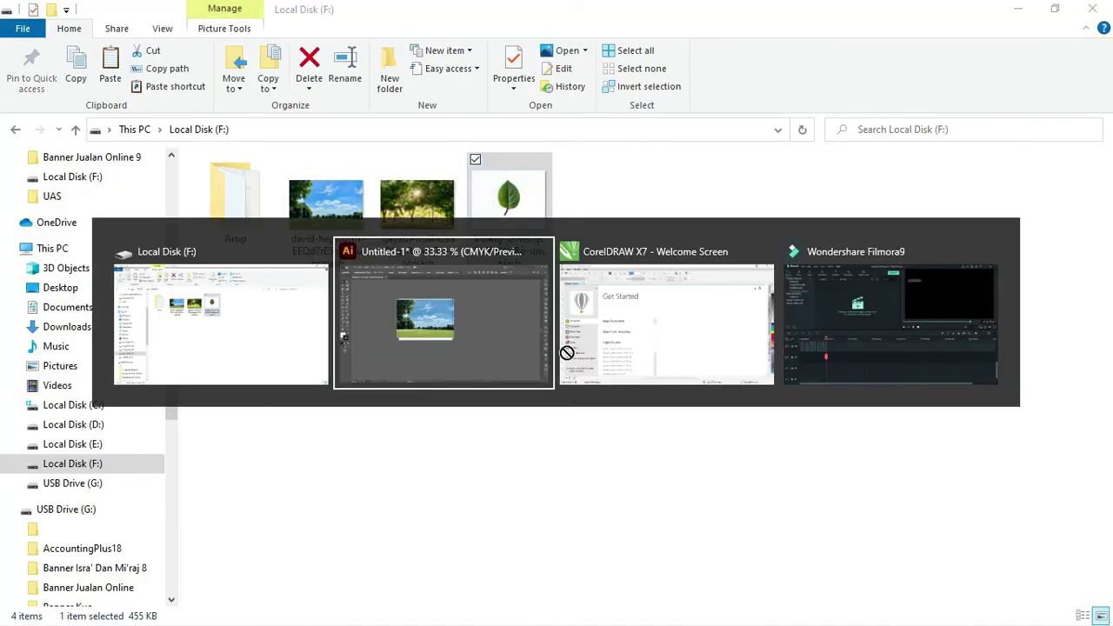
left_click(478, 330)
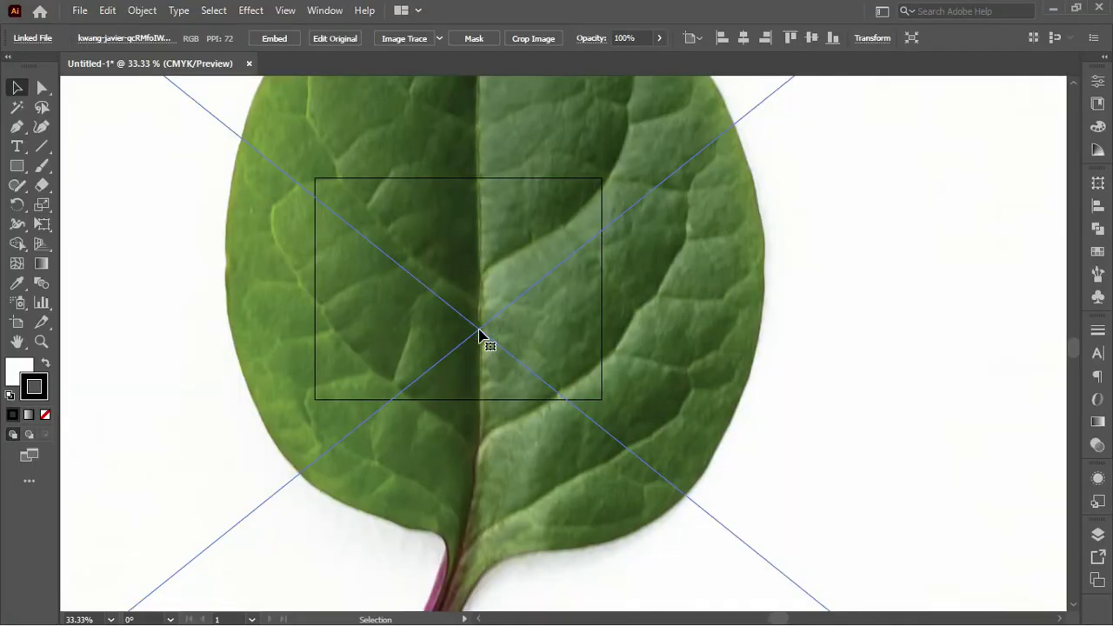
scroll(479, 329, "down", 2)
scroll(479, 330, "down", 3)
left_click_drag(492, 307, 408, 391)
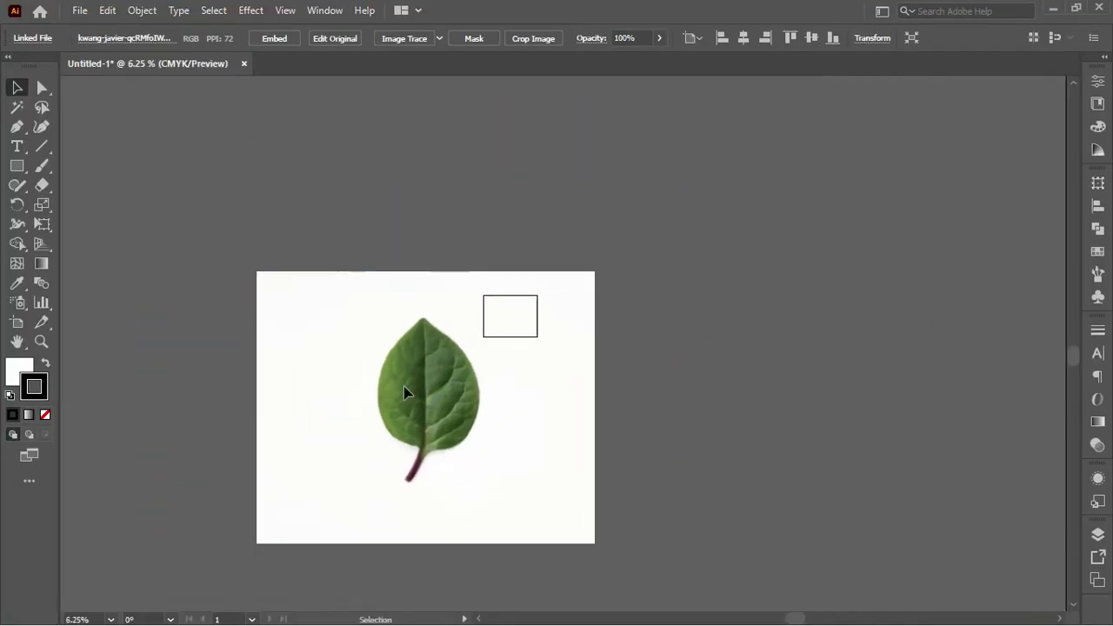
scroll(405, 390, "up", 1)
scroll(402, 377, "up", 1)
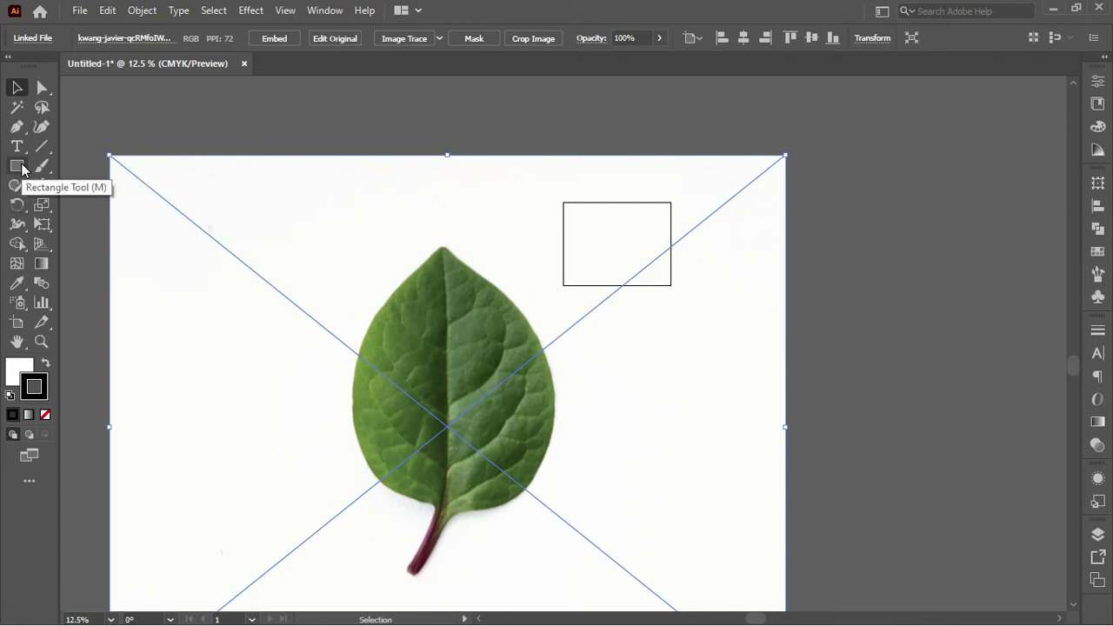
Start a Pen path around the leaf: left edge, tip, right edge and curved base
key("p")
left_click(385, 299)
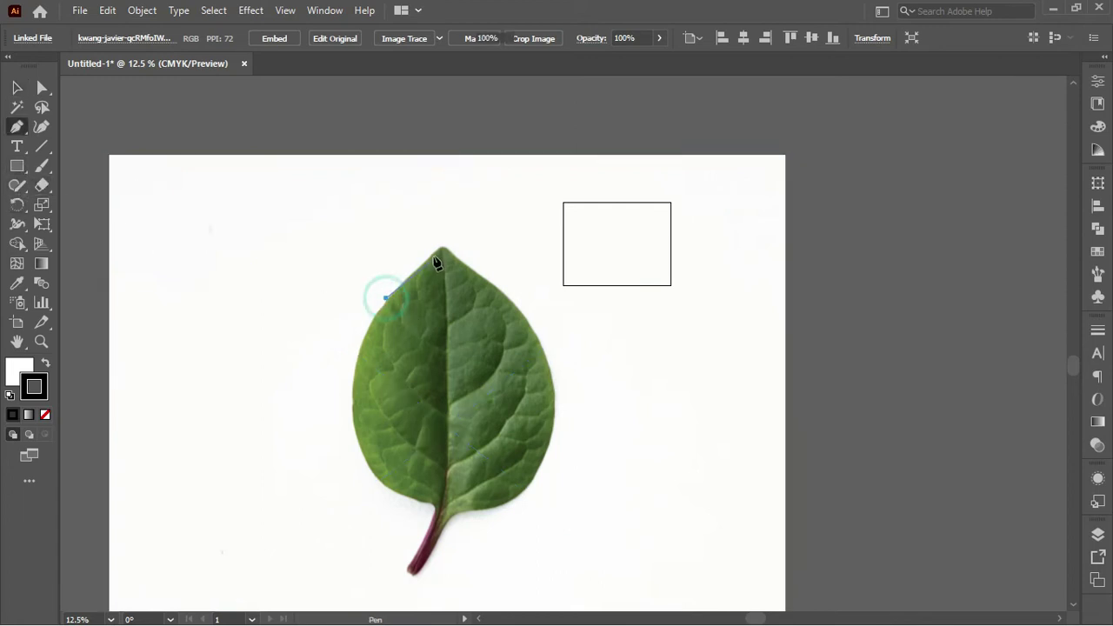
left_click(442, 247)
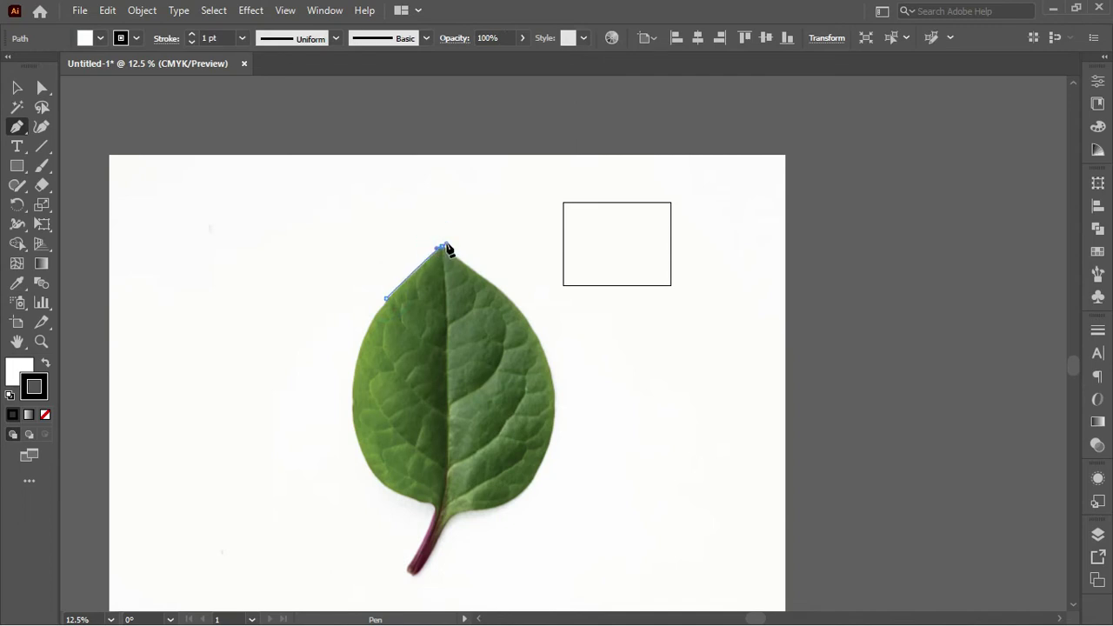
left_click(441, 247)
left_click_drag(503, 299, 470, 238)
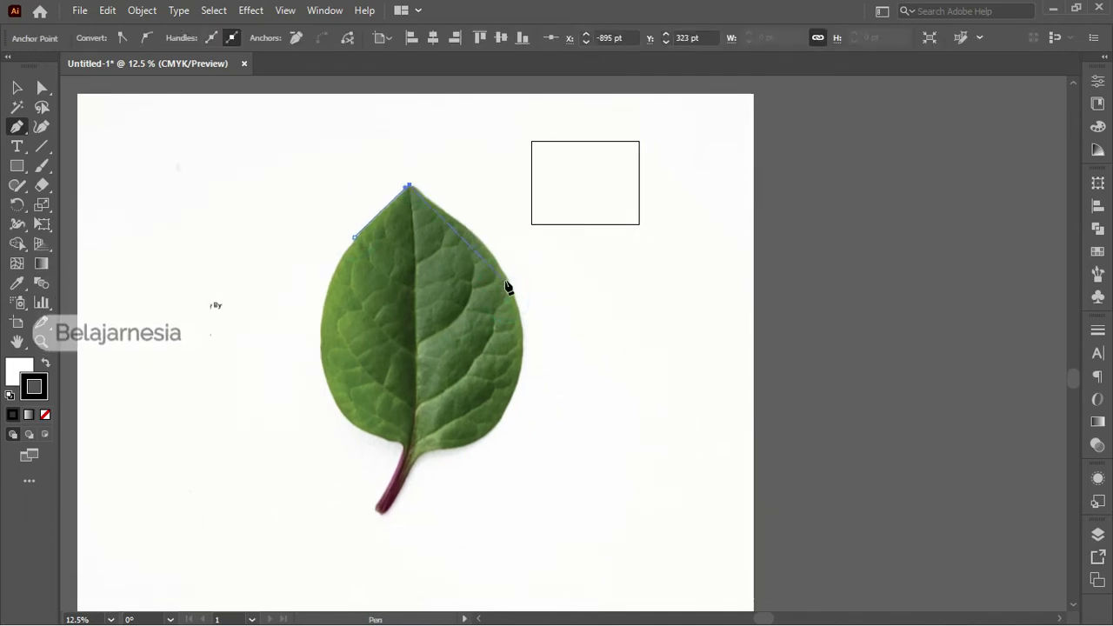
mouse_move(507, 280)
left_mouse_down()
mouse_move(521, 334)
mouse_move(526, 323)
left_mouse_up()
left_click_drag(490, 426, 480, 339)
mouse_move(427, 366)
left_mouse_down()
mouse_move(324, 416)
mouse_move(328, 372)
left_mouse_up()
left_click_drag(452, 439, 452, 385)
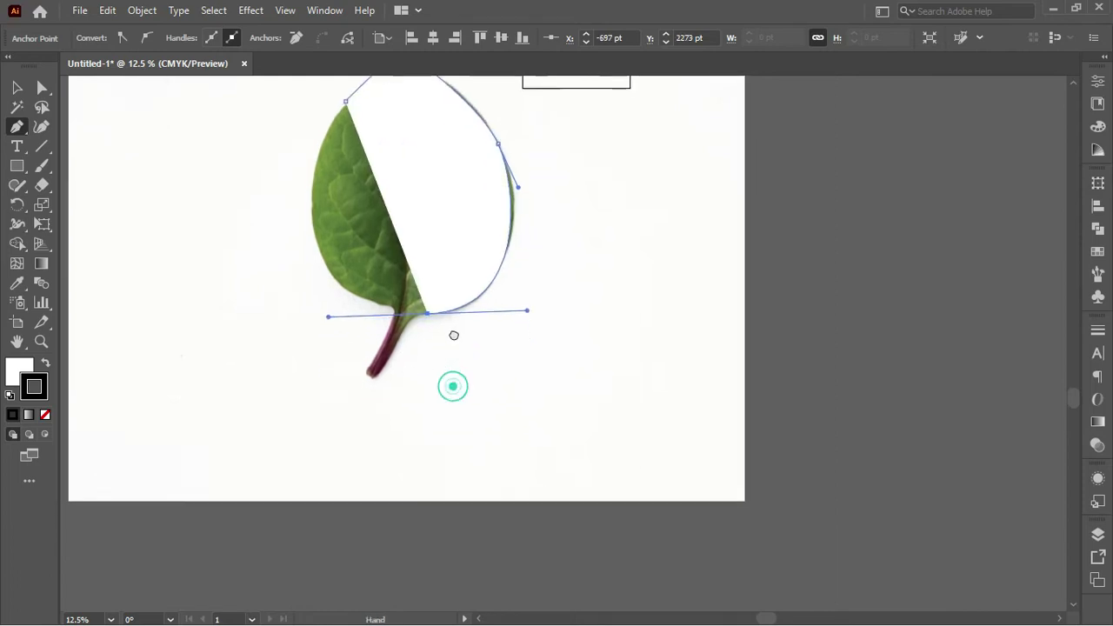
Trace the stem with Pen anchors, undo the stray point, and set the path fill to None
left_click(428, 310)
mouse_move(396, 341)
left_mouse_down()
mouse_move(391, 372)
mouse_move(378, 376)
left_mouse_up()
left_click(395, 341)
left_click(368, 378)
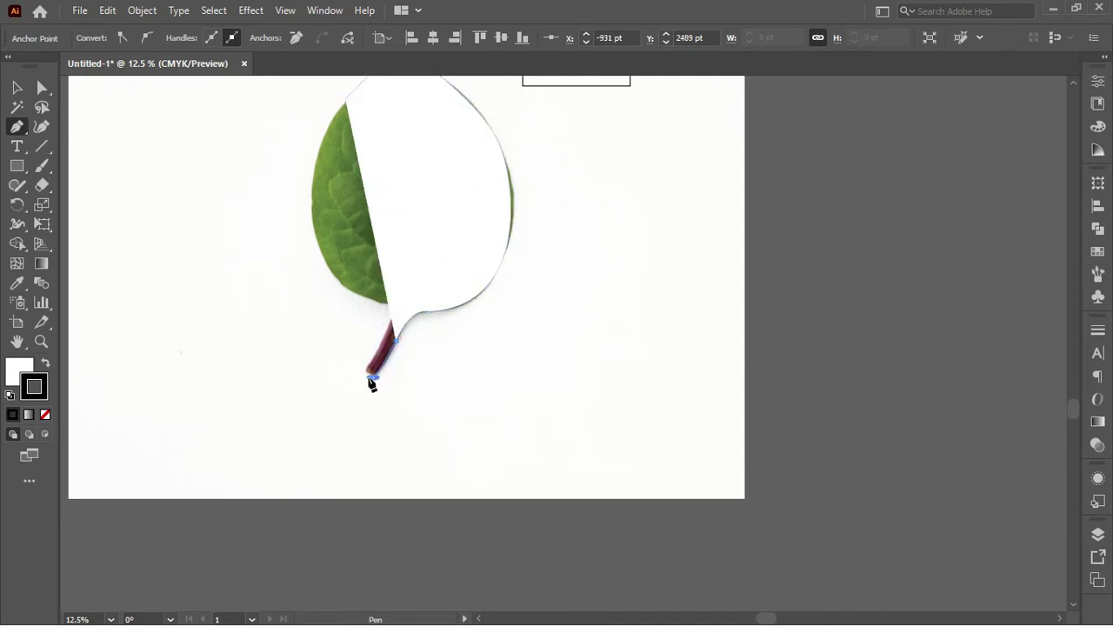
left_click(366, 373)
left_click(392, 331)
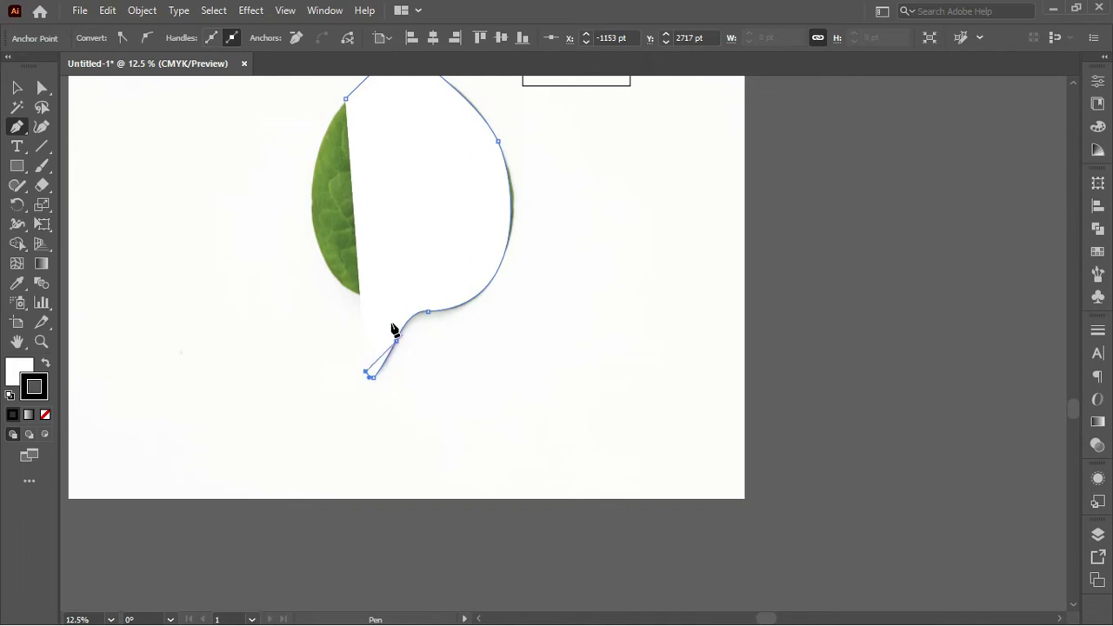
key("shift+x")
key("ctrl+z")
key("ctrl+z")
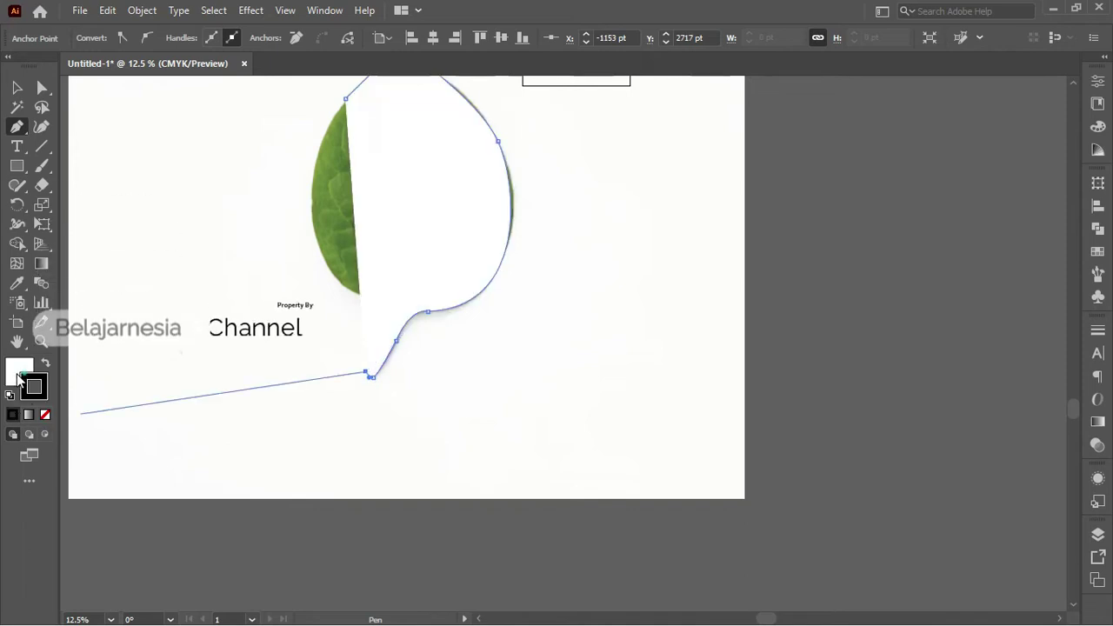
left_click(19, 378)
left_click(46, 415)
Continue the path from the stem junction up the leaf's left edge to close the outline
scroll(394, 315, "up", 1)
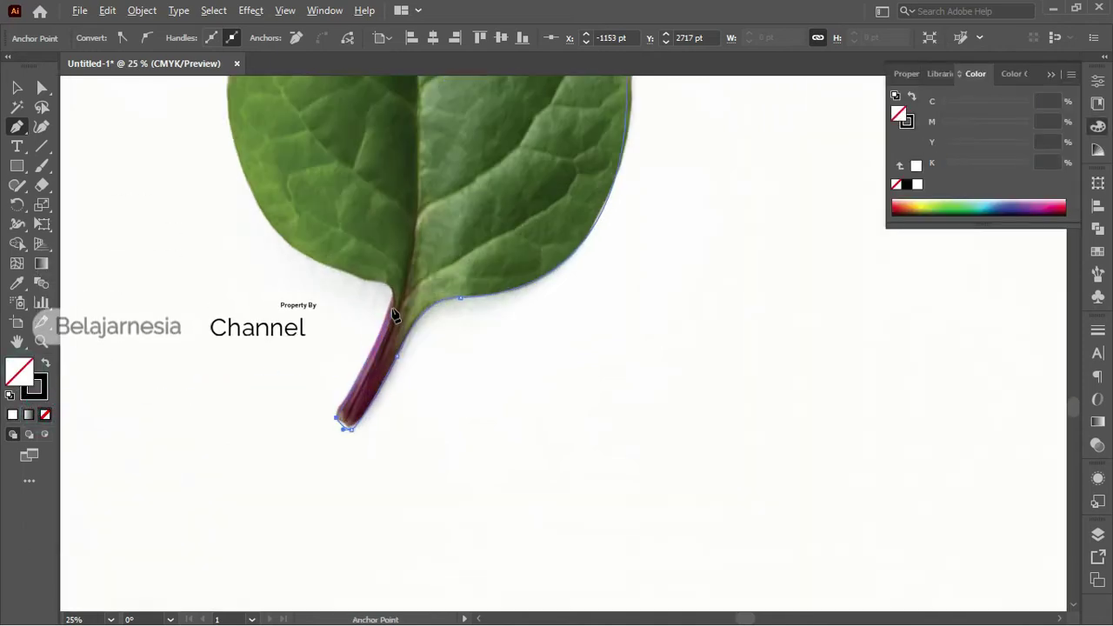
left_click(384, 287)
mouse_move(365, 287)
left_mouse_down()
mouse_move(435, 337)
mouse_move(409, 290)
left_mouse_up()
scroll(465, 339, "up", 3)
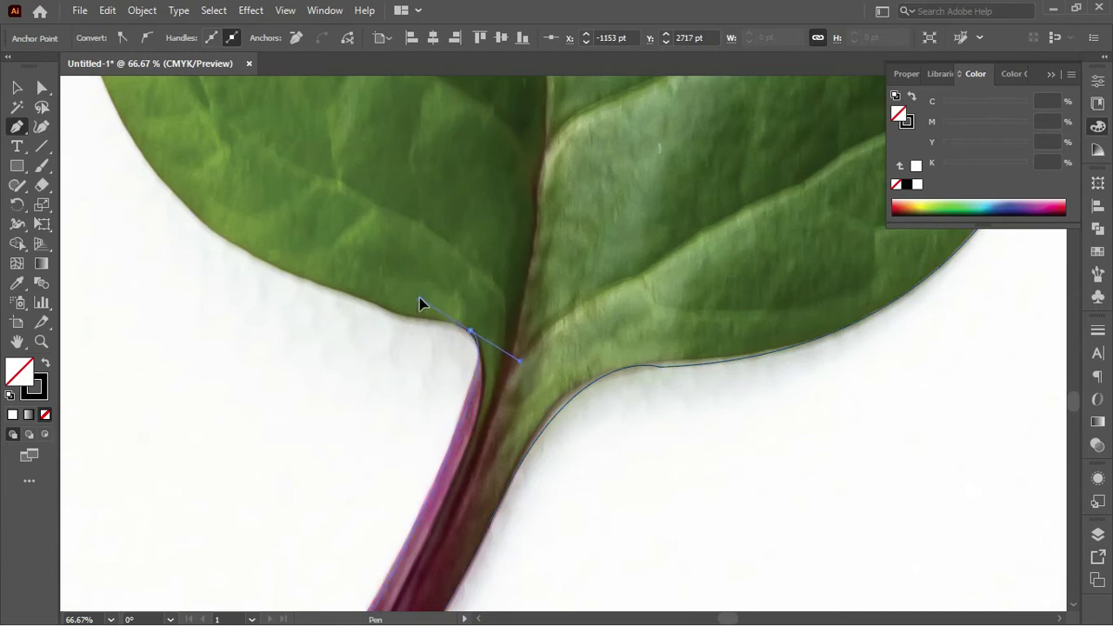
scroll(417, 296, "down", 3)
left_click_drag(344, 258, 479, 356)
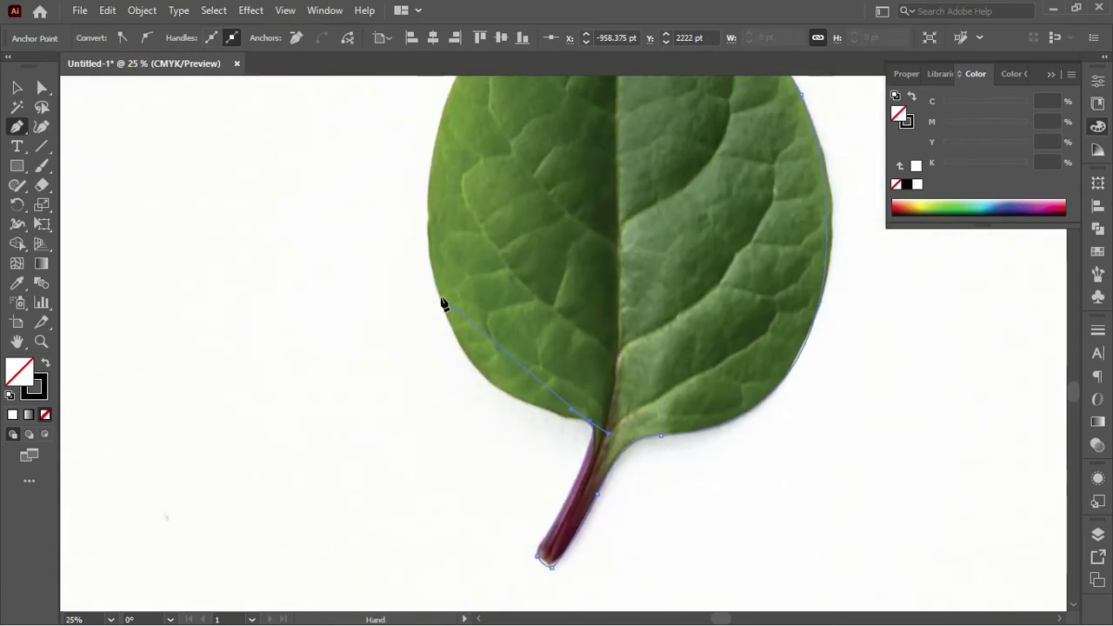
mouse_move(438, 296)
left_mouse_down()
mouse_move(445, 235)
mouse_move(410, 184)
left_mouse_up()
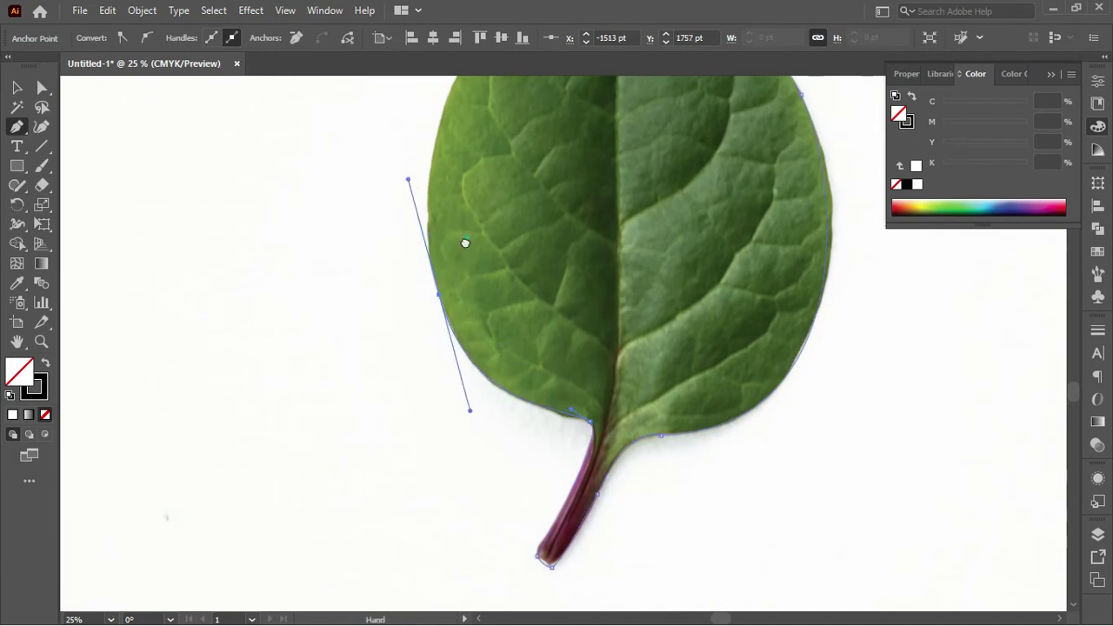
left_click_drag(464, 241, 373, 377)
scroll(373, 377, "down", 3)
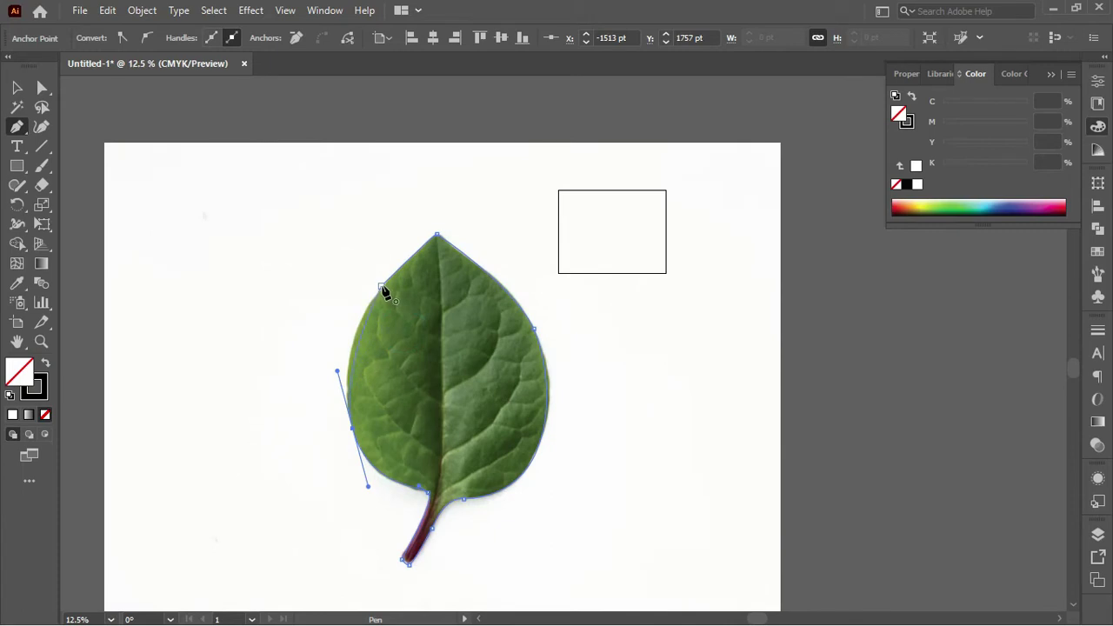
mouse_move(380, 285)
left_mouse_down()
mouse_move(405, 271)
mouse_move(401, 258)
left_mouse_up()
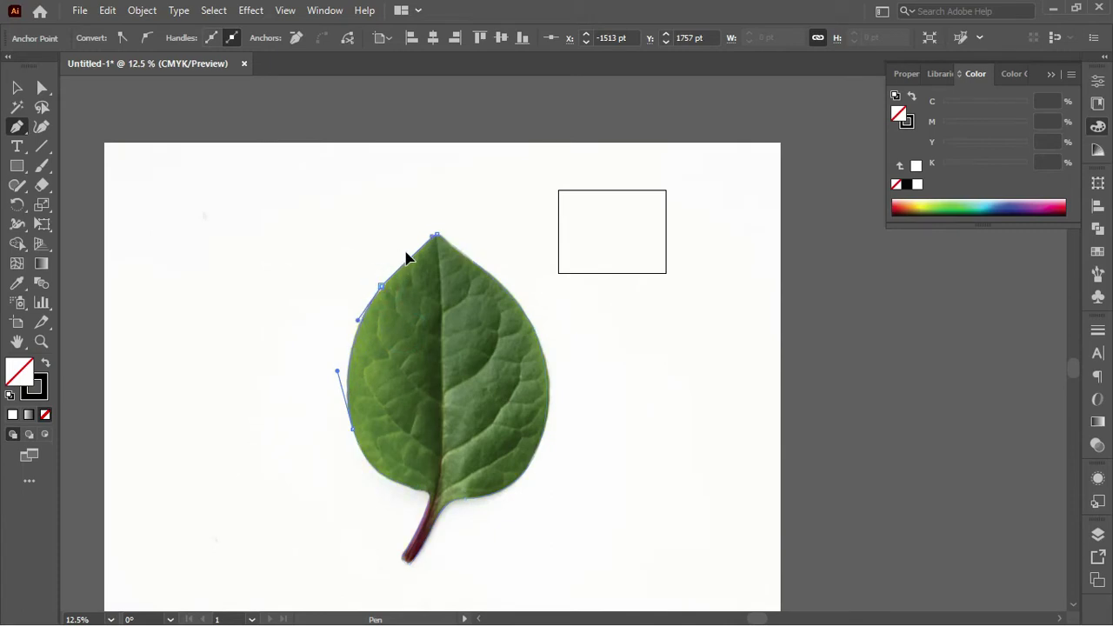
Select the traced path and leaf photo together and apply Make Clipping Mask
key("v")
right_click(419, 327)
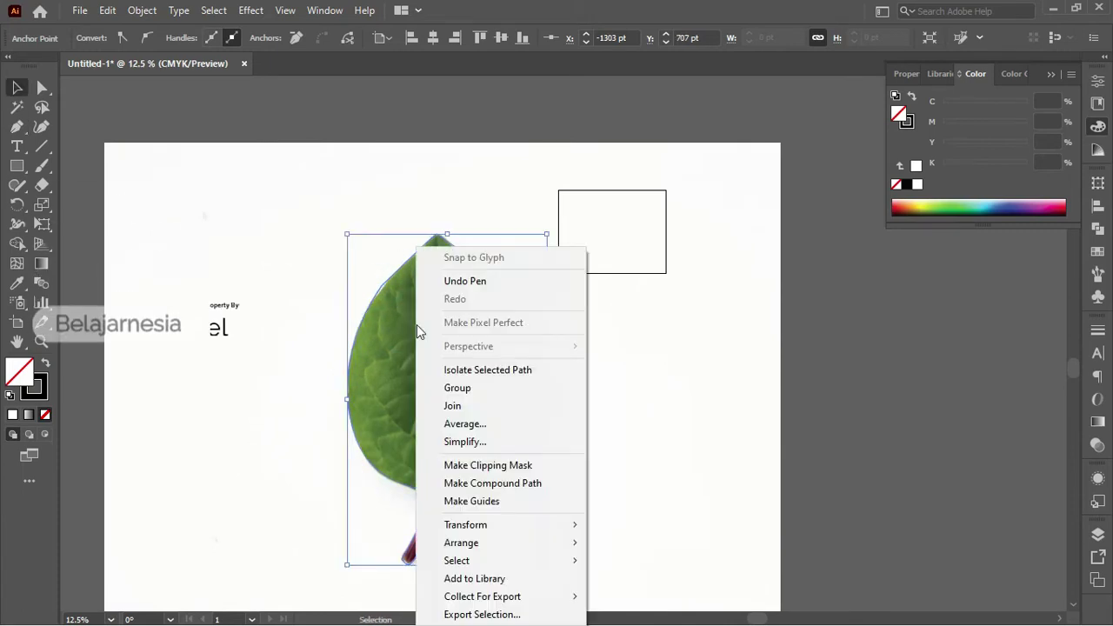
left_click(859, 415)
left_click_drag(907, 423, 534, 382)
right_click(469, 364)
left_click(547, 498)
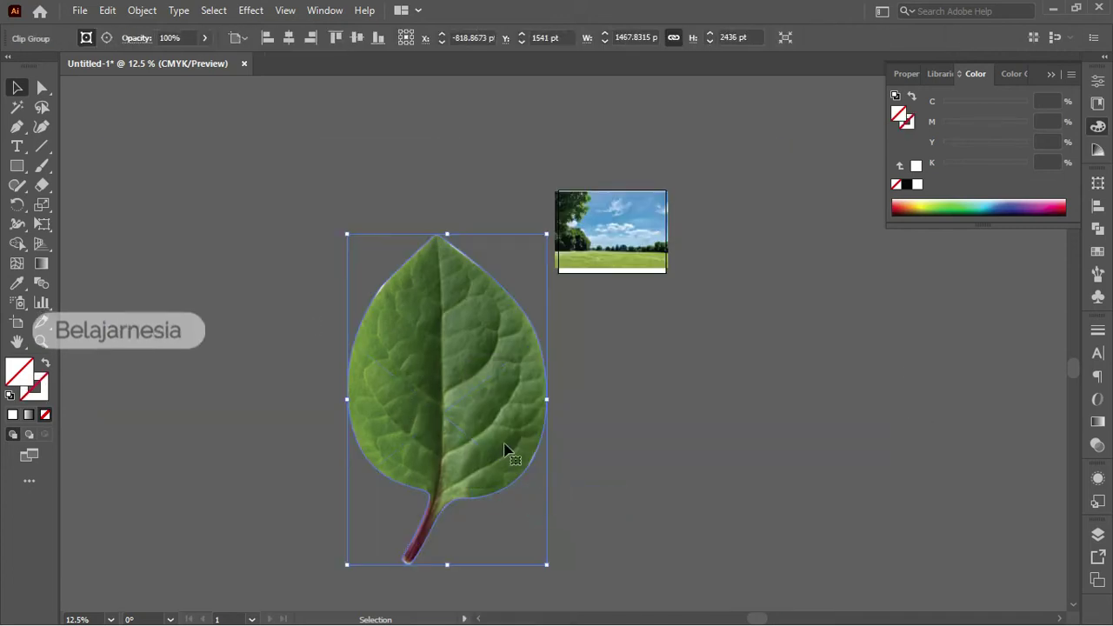
scroll(521, 435, "down", 2)
left_click(563, 415)
Adjust the clipped leaf's outline anchors with the Direct Selection tool
scroll(480, 352, "up", 3)
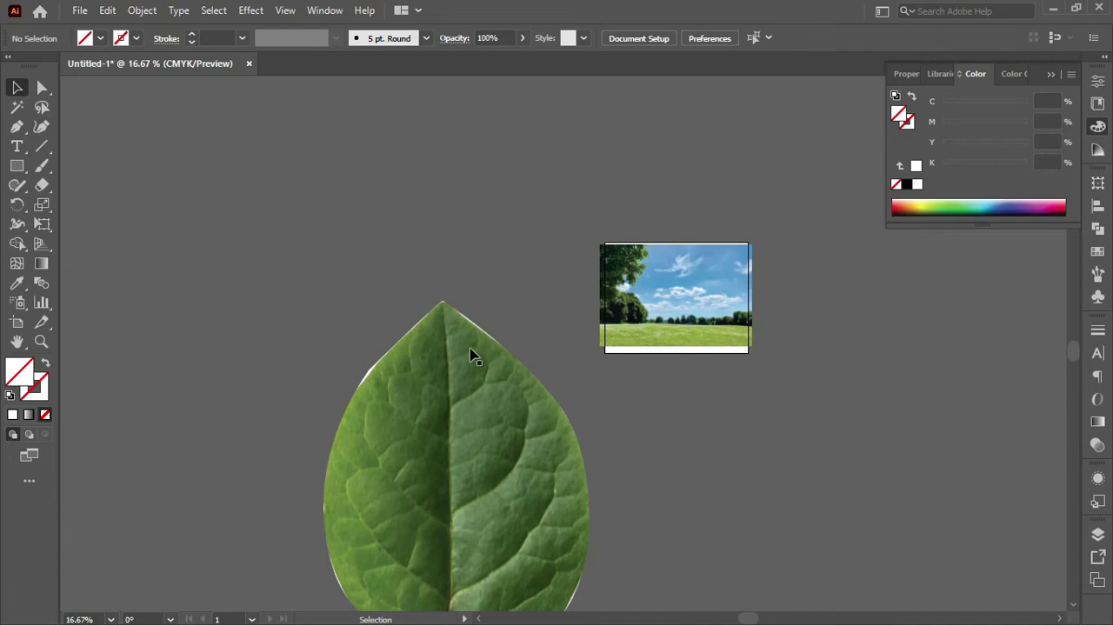
scroll(469, 352, "up", 3)
scroll(467, 348, "down", 1)
left_click(452, 327)
key("a")
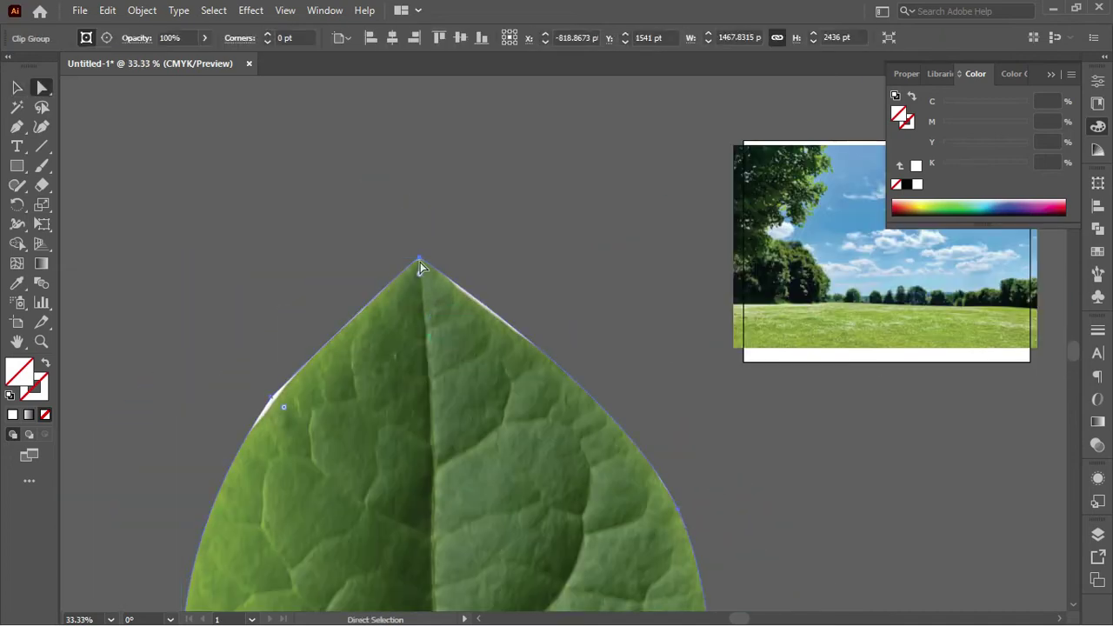
left_click(418, 261)
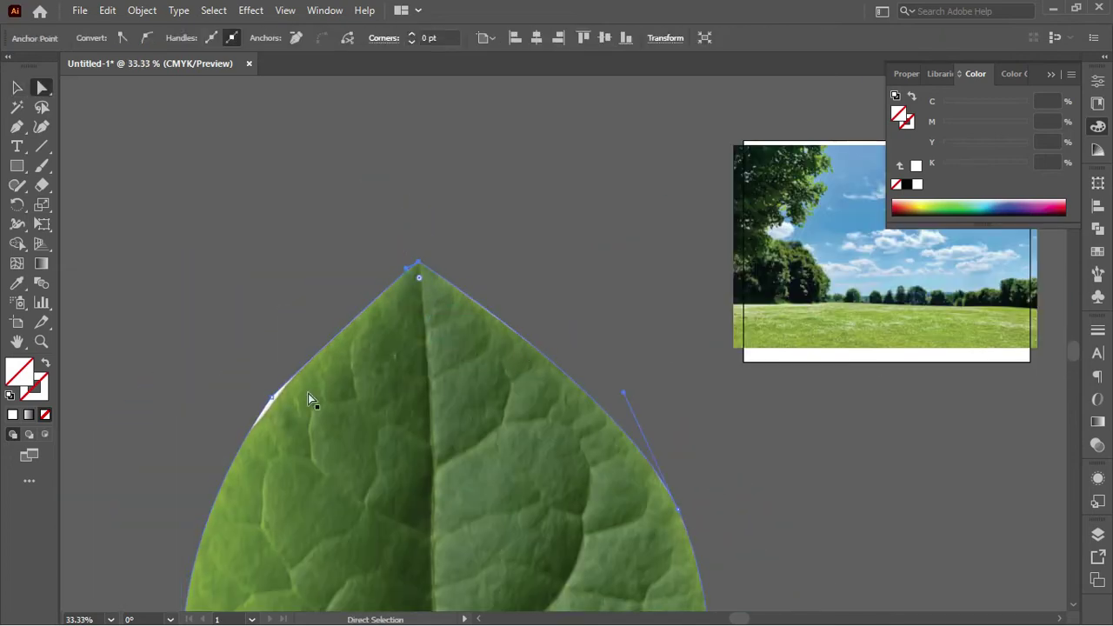
left_click_drag(275, 399, 275, 404)
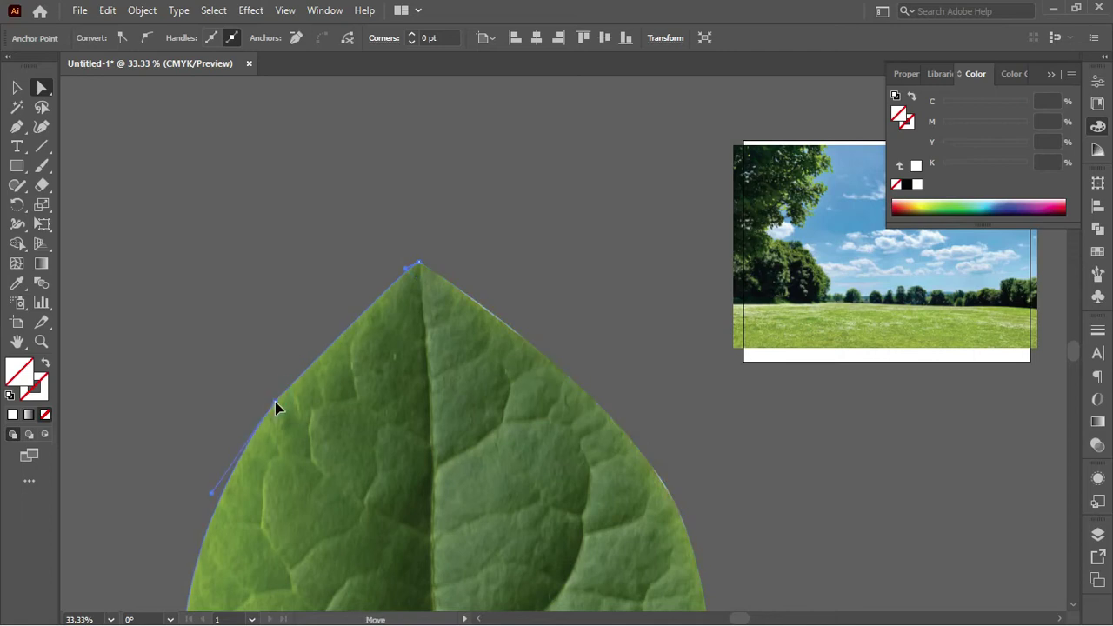
scroll(342, 376, "down", 1)
scroll(415, 382, "down", 1)
Check the clipped leaf with the Selection tool, then select the landscape photo
key("v")
left_click(441, 447)
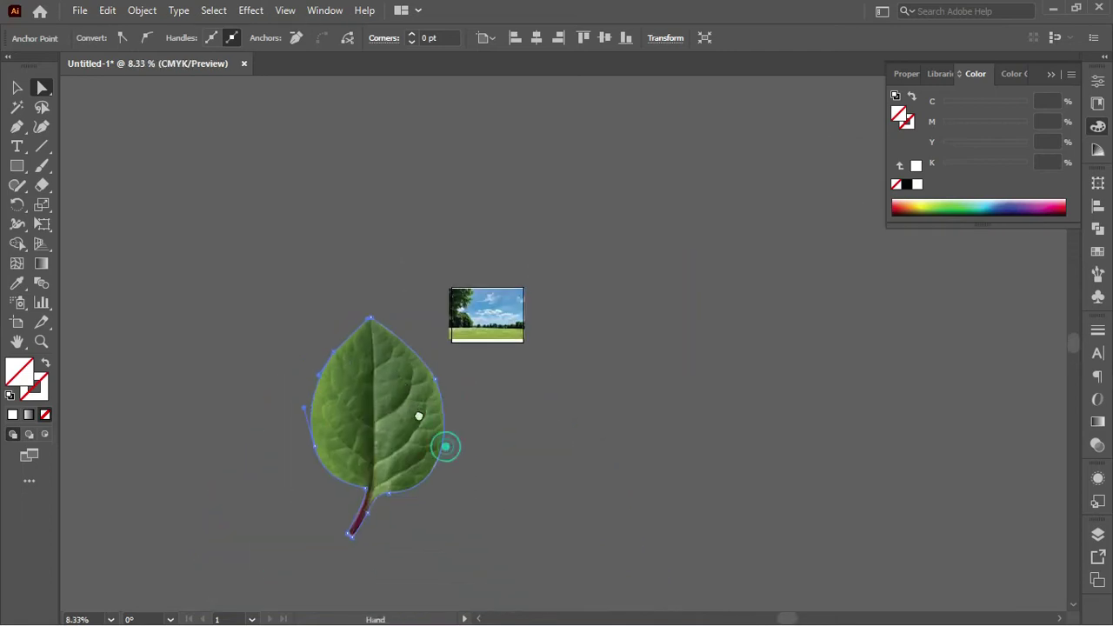
left_click(475, 410)
scroll(371, 374, "up", 2)
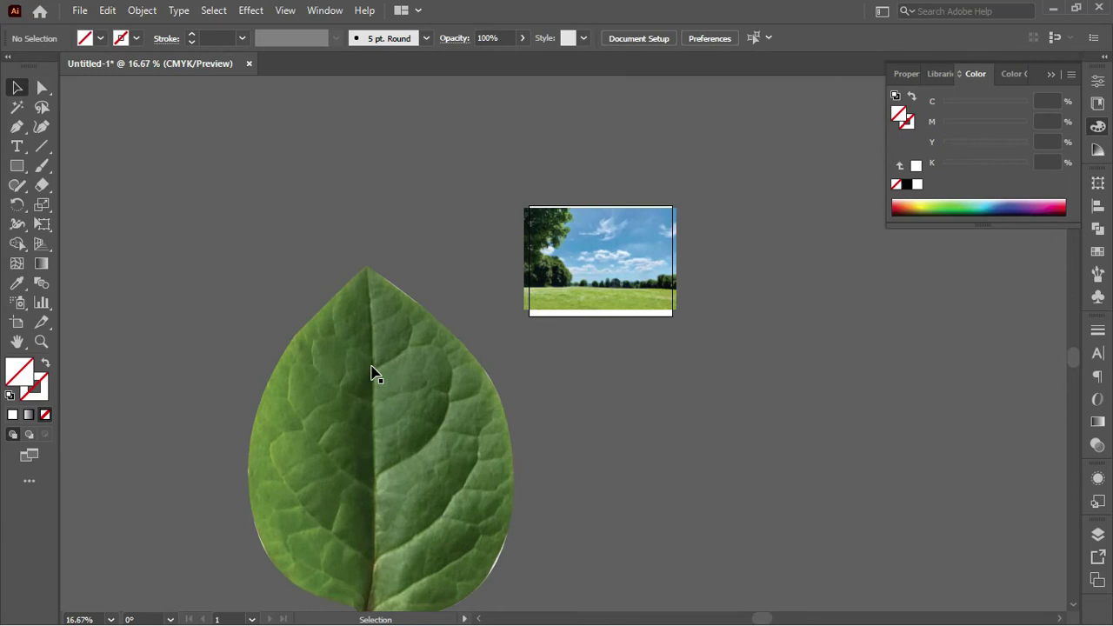
left_click(405, 386)
scroll(412, 363, "down", 1)
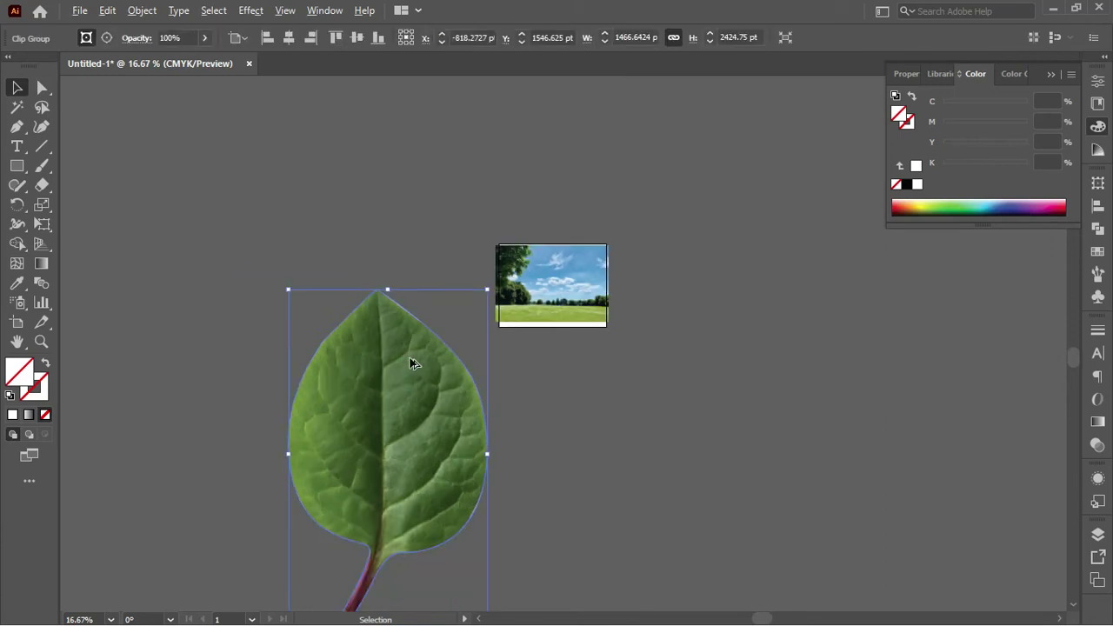
scroll(411, 357, "down", 1)
left_click(492, 341)
Position the landscape photo on its white frame and open the Transparency panel
scroll(491, 341, "up", 3)
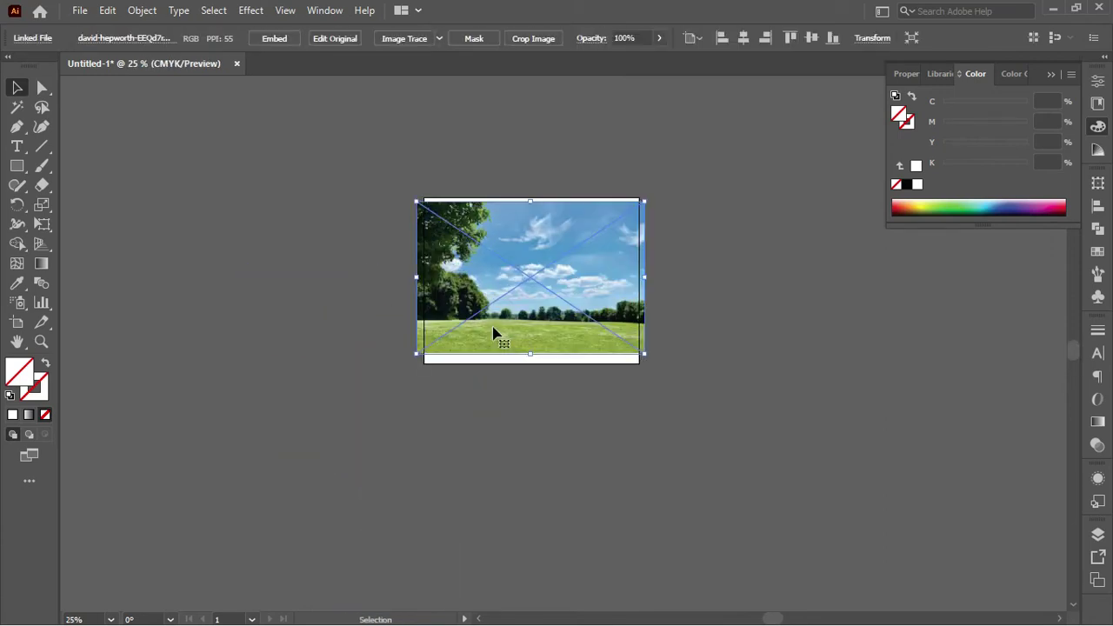
scroll(486, 280, "right", 2)
scroll(382, 387, "up", 2)
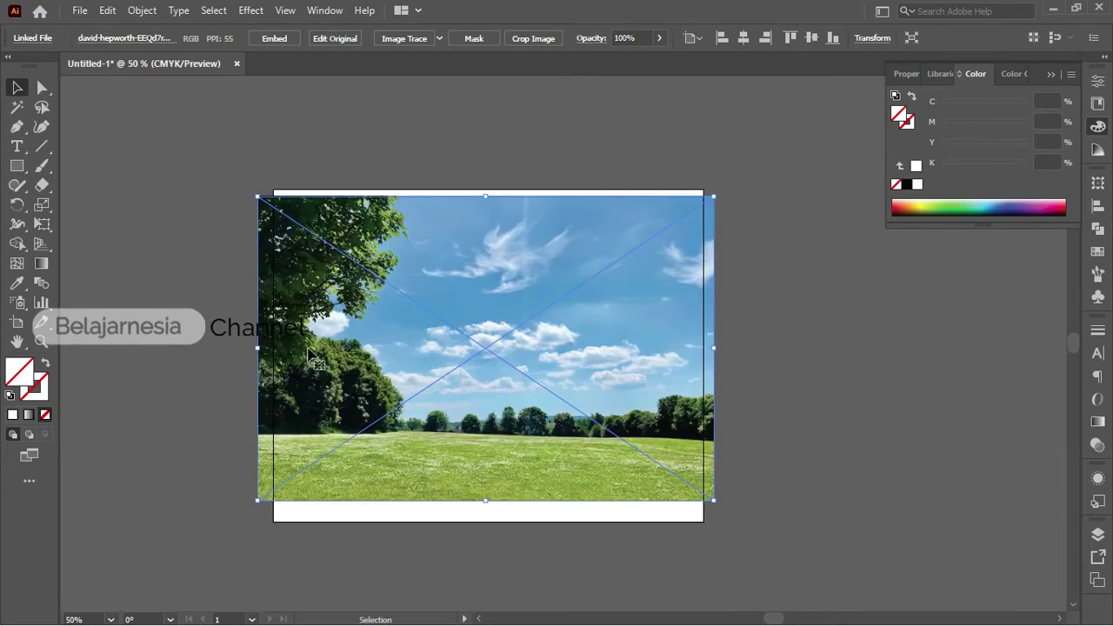
left_click_drag(421, 353, 415, 367)
left_click_drag(636, 289, 640, 273)
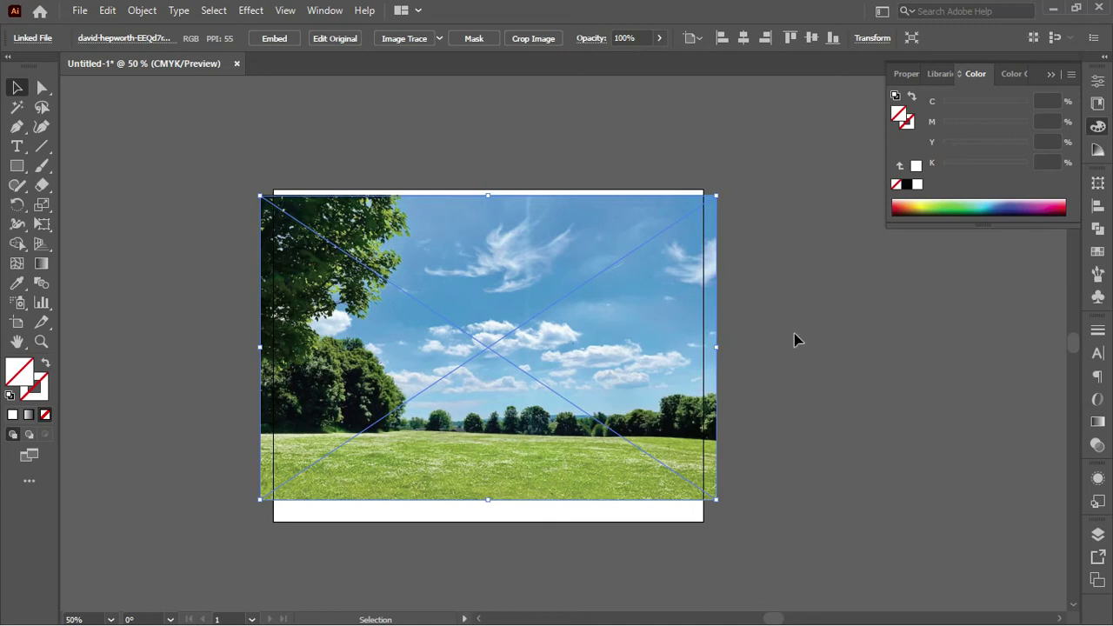
left_click(1096, 444)
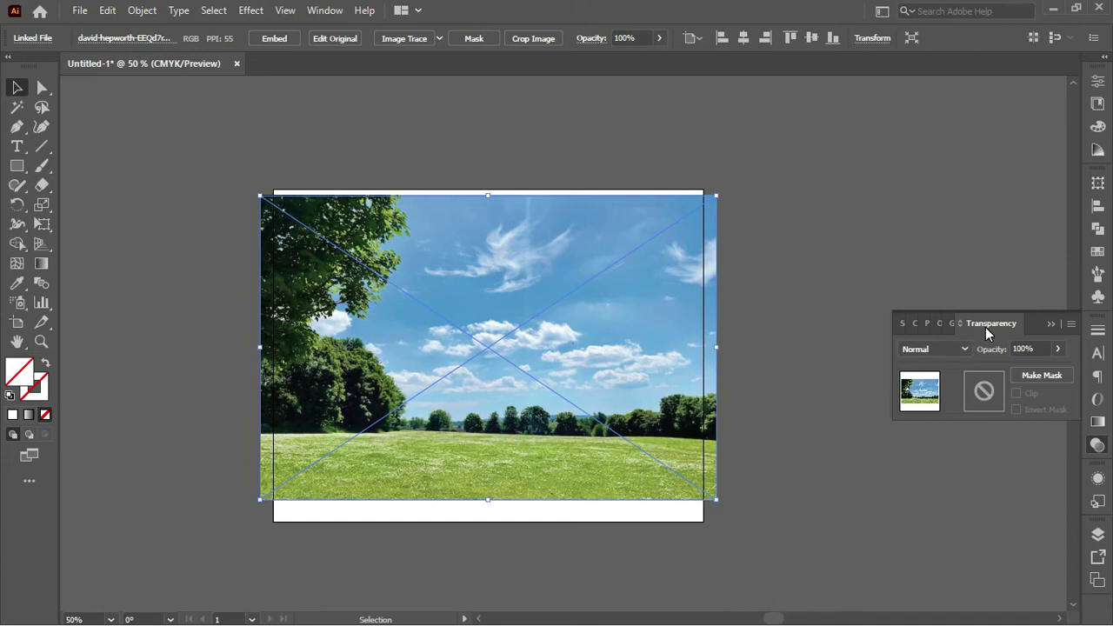
key("alt+Tab")
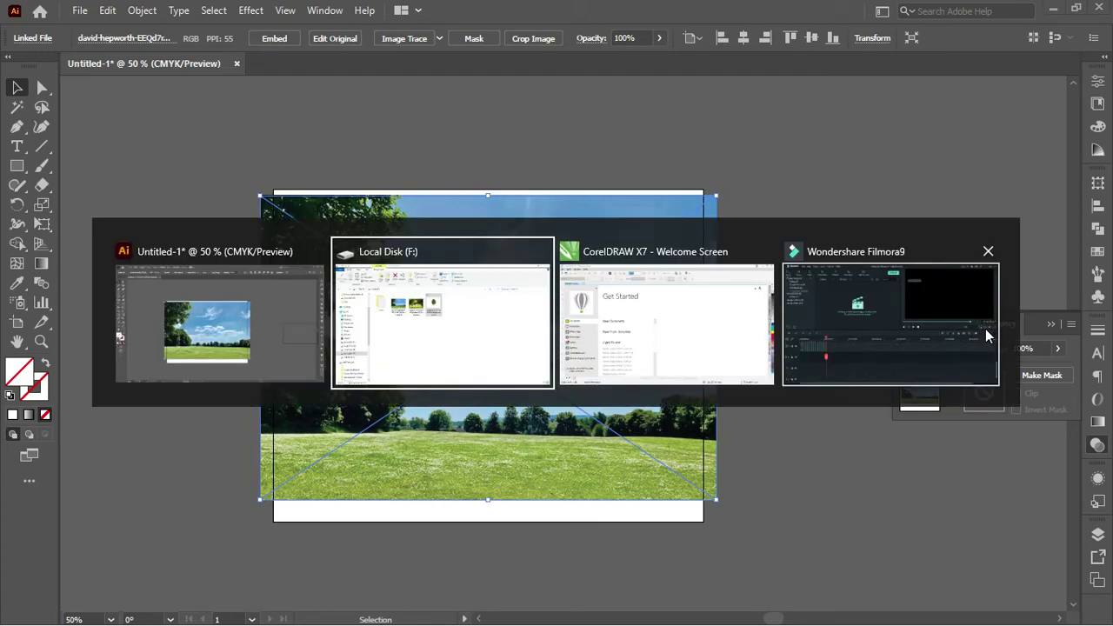
Drag the david-hepworth landscape photo from Local Disk (F:) into CorelDRAW X7 as a new document
left_click(327, 209)
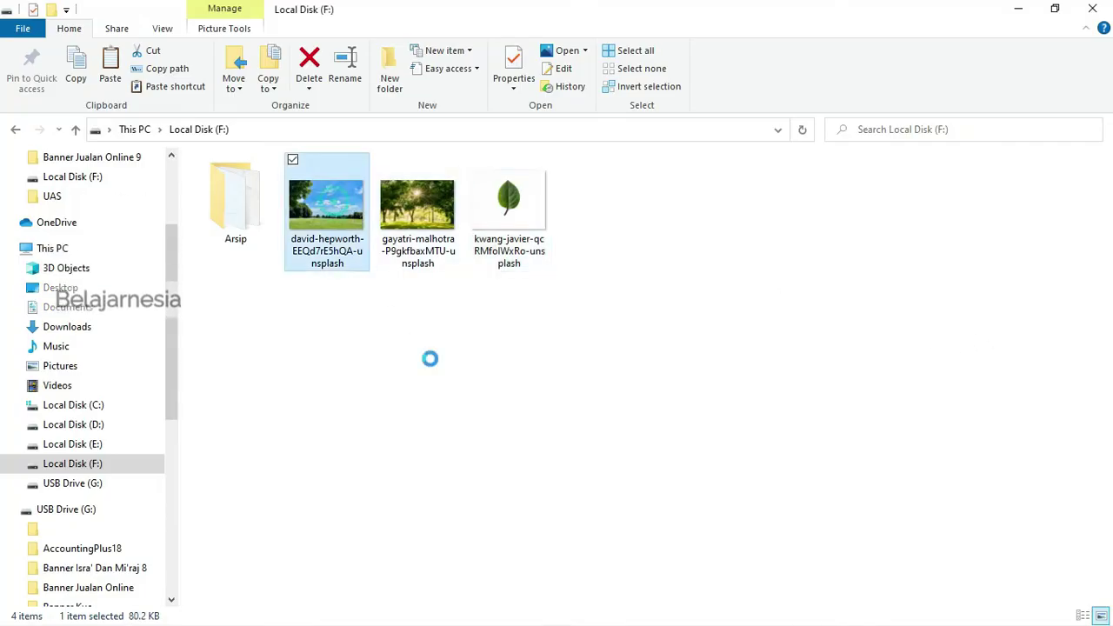
key("alt+Tab")
left_click_drag(430, 358, 432, 301)
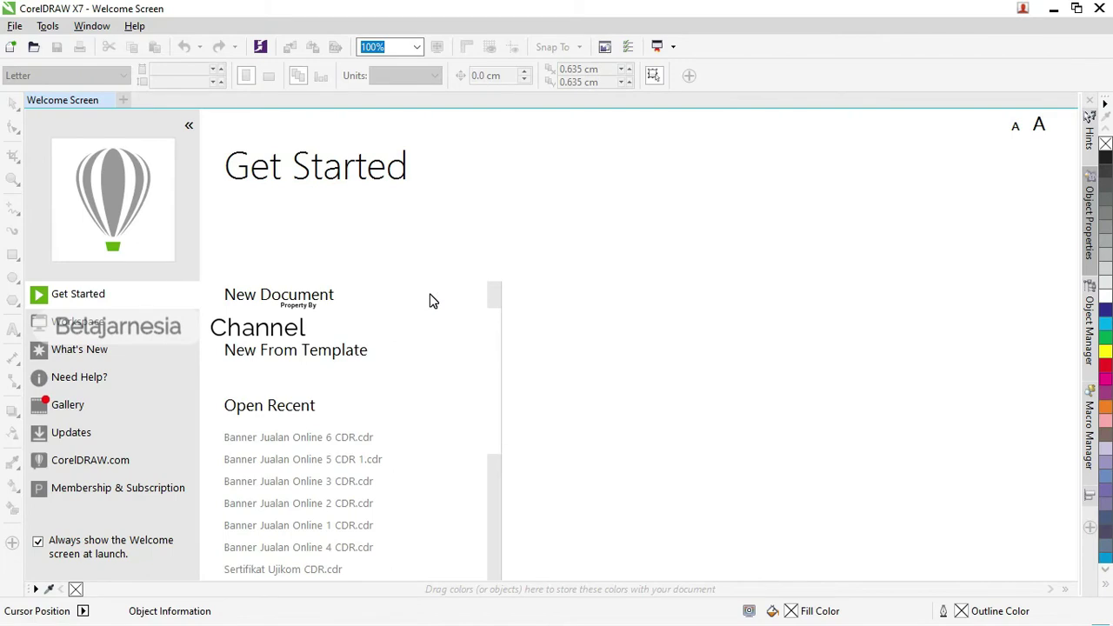
key("alt+Tab")
key("alt+Tab")
left_click_drag(315, 247, 343, 97)
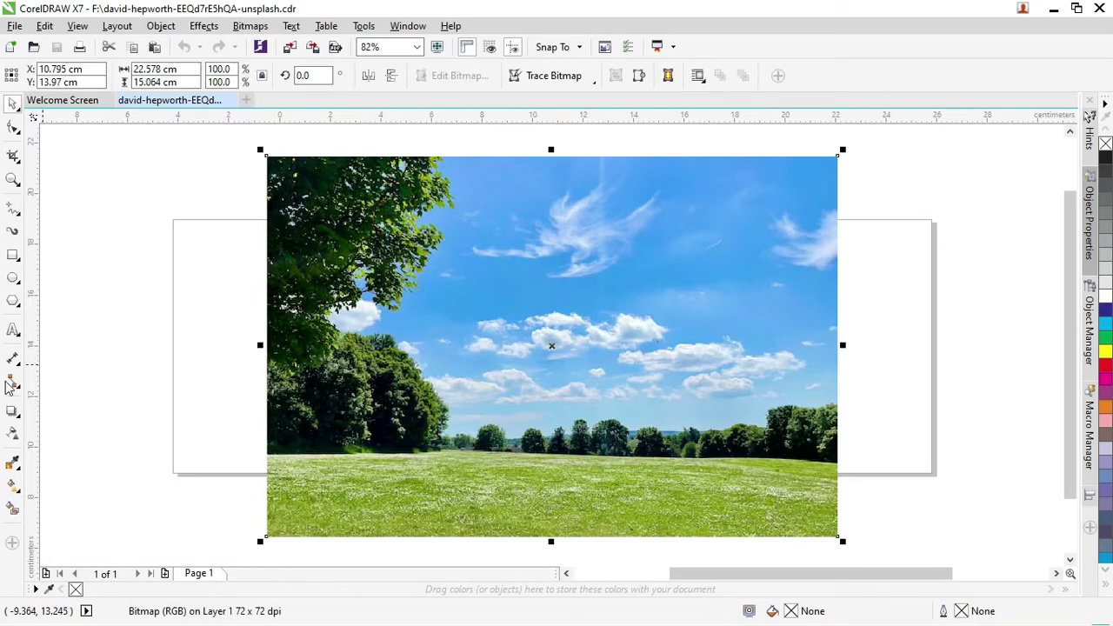
Apply a linear transparency fade to the photo, keeping the tree side opaque
left_click(13, 432)
left_click_drag(721, 240, 402, 479)
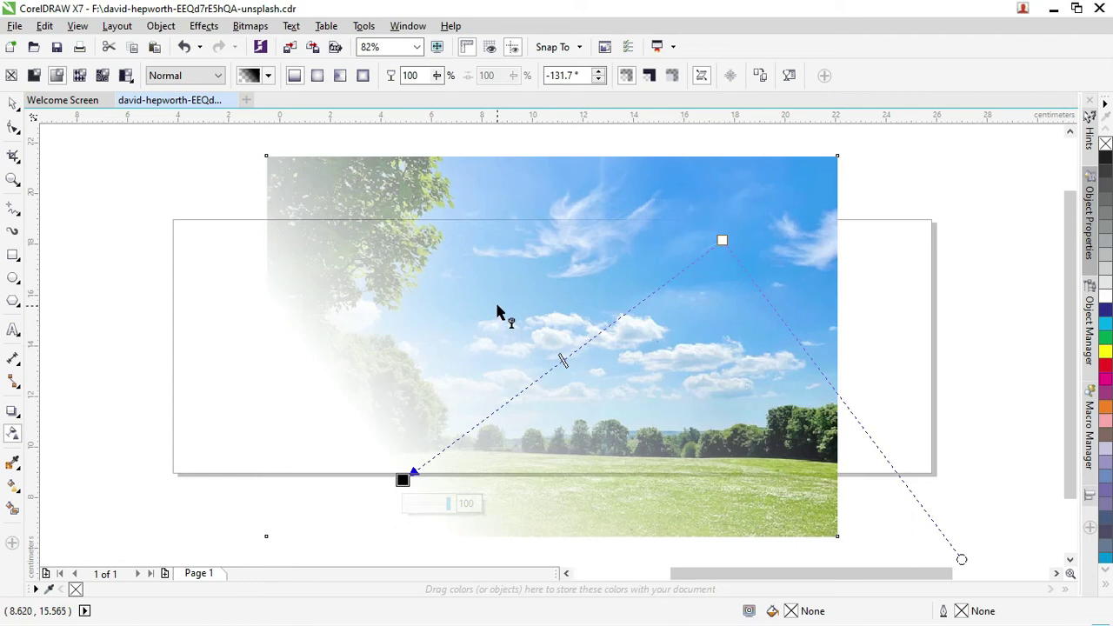
left_click_drag(563, 361, 633, 309)
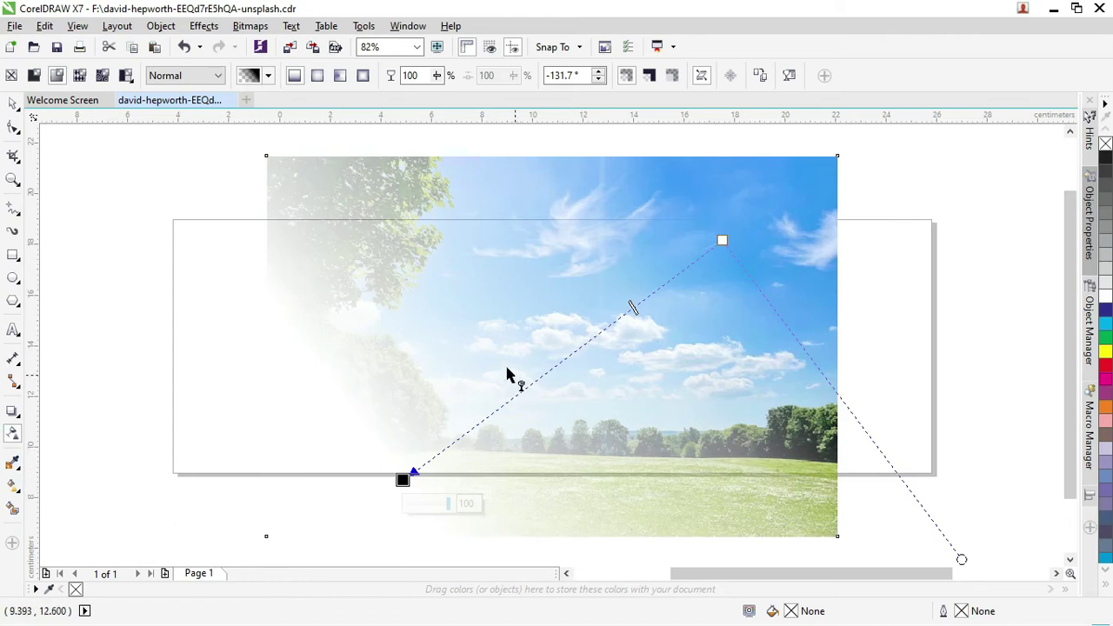
left_click_drag(722, 240, 760, 204)
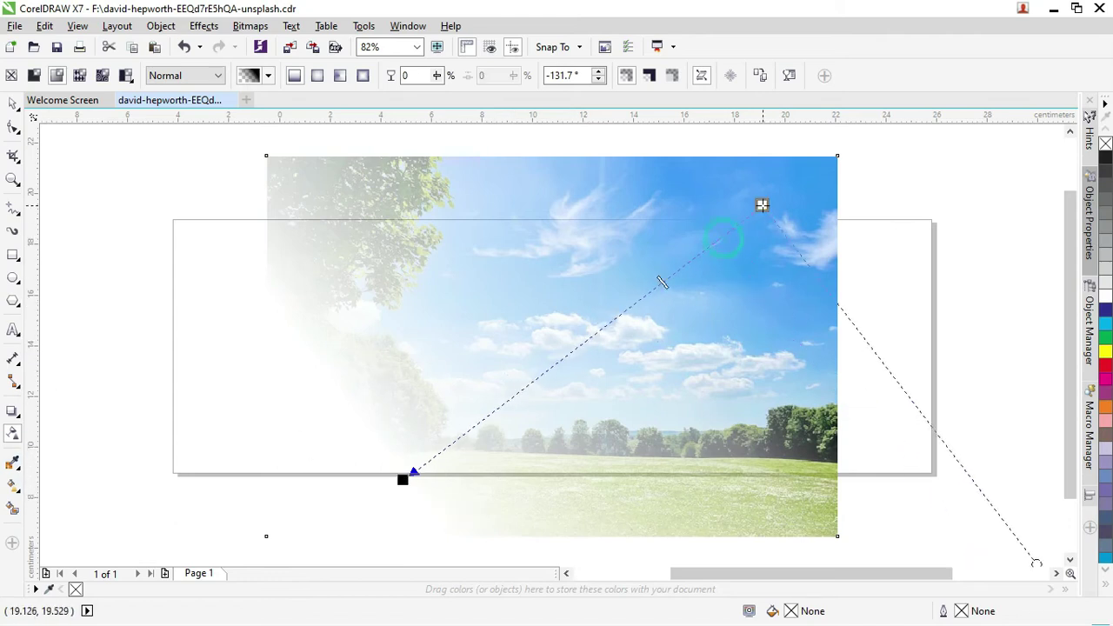
left_click_drag(446, 236, 776, 442)
left_click_drag(751, 290, 373, 442)
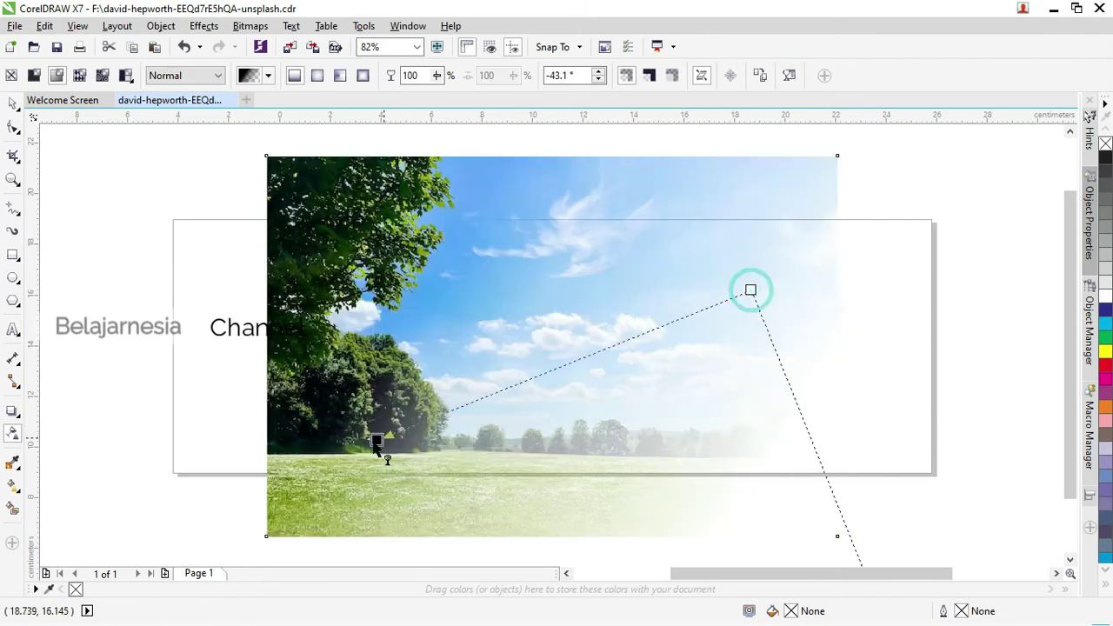
left_click_drag(421, 298, 661, 477)
left_click_drag(713, 288, 374, 439)
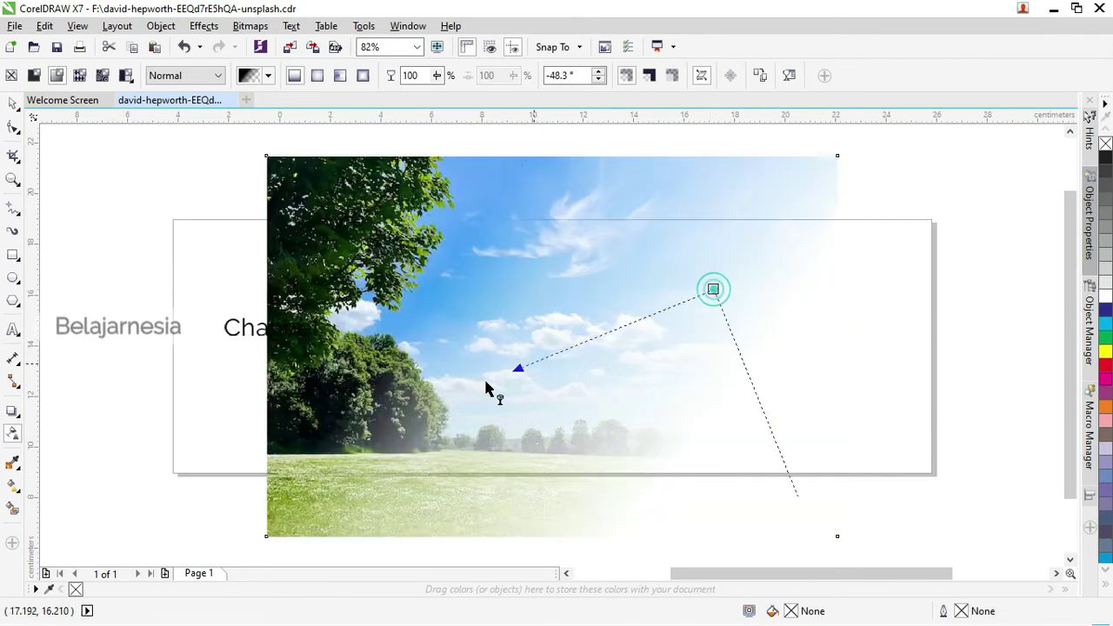
left_click_drag(657, 420, 659, 421)
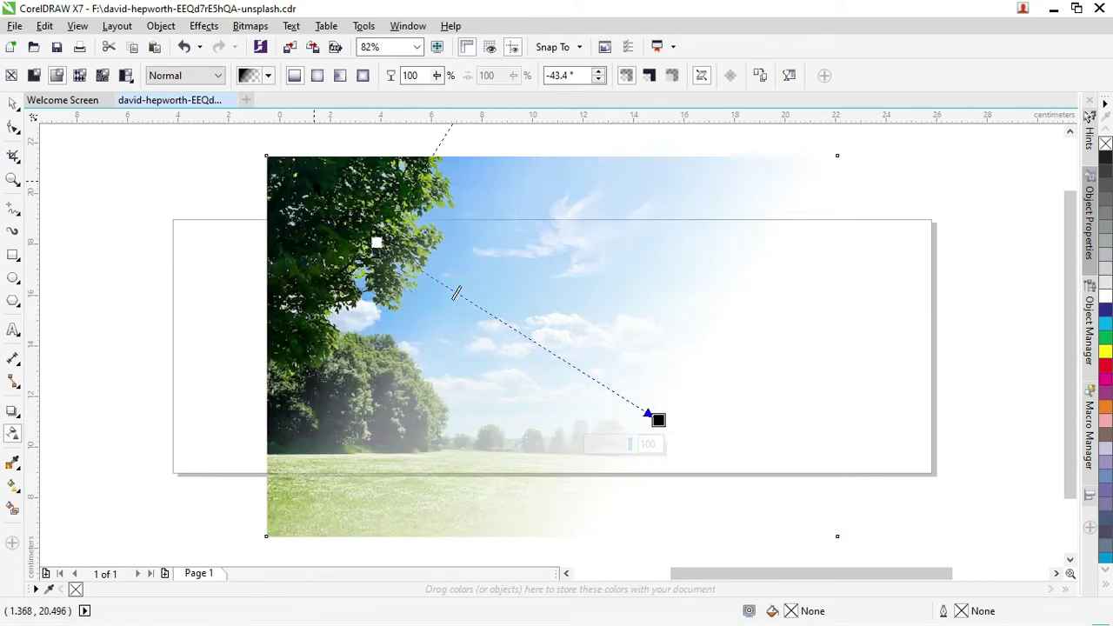
Switch the transparency to Radial and enlarge the fade circle over the photo
left_click(318, 75)
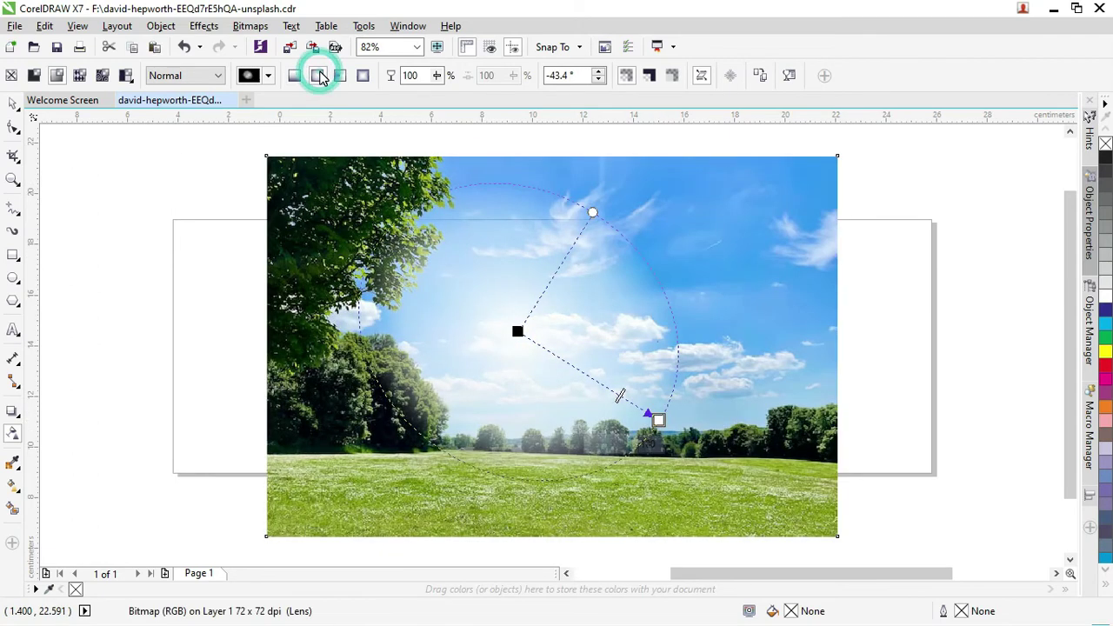
mouse_move(591, 211)
left_mouse_down()
mouse_move(643, 189)
mouse_move(616, 202)
left_mouse_up()
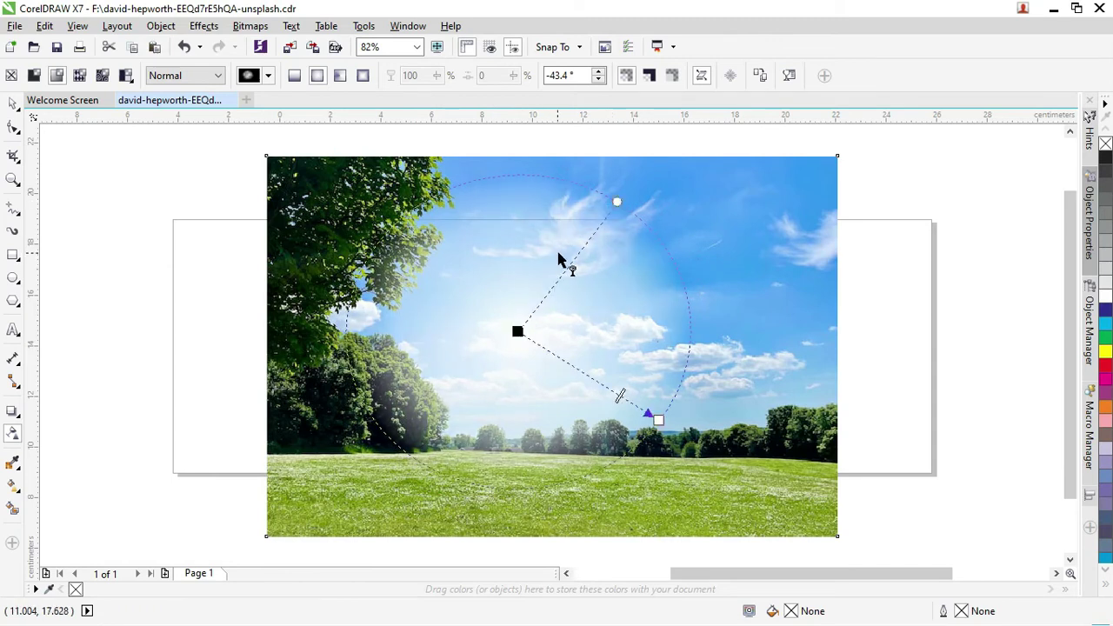
scroll(556, 367, "down", 1)
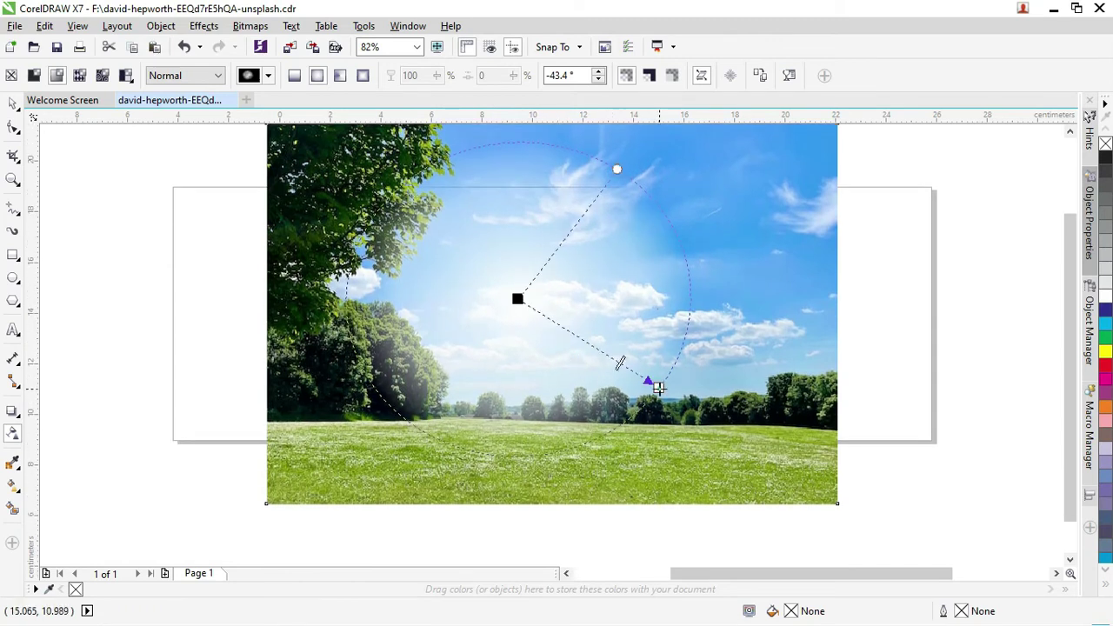
left_click_drag(658, 389, 740, 428)
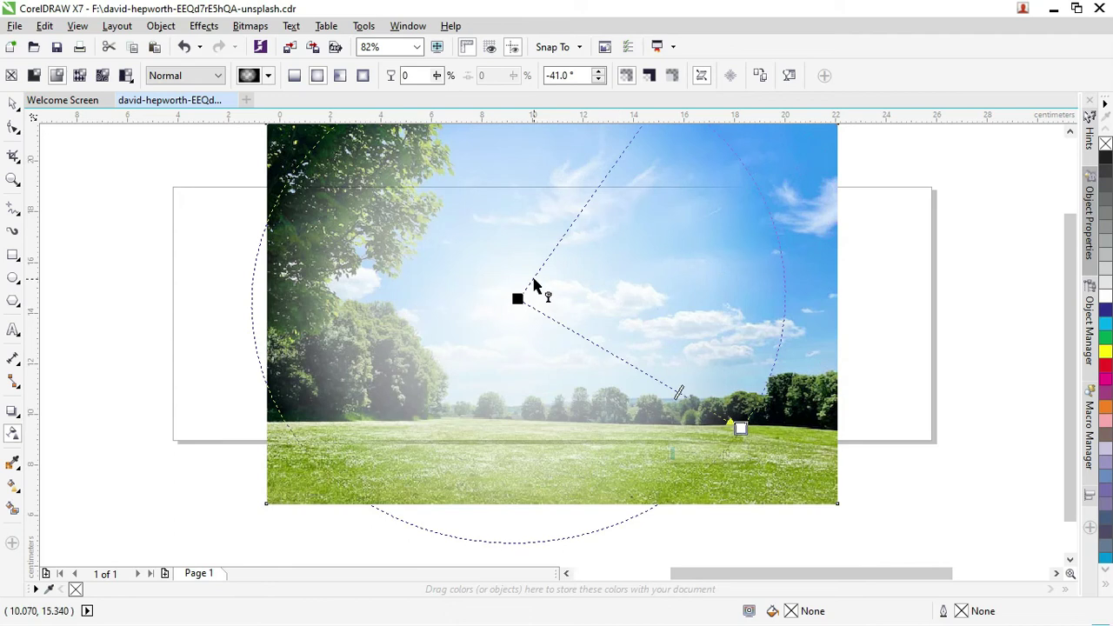
left_click(13, 104)
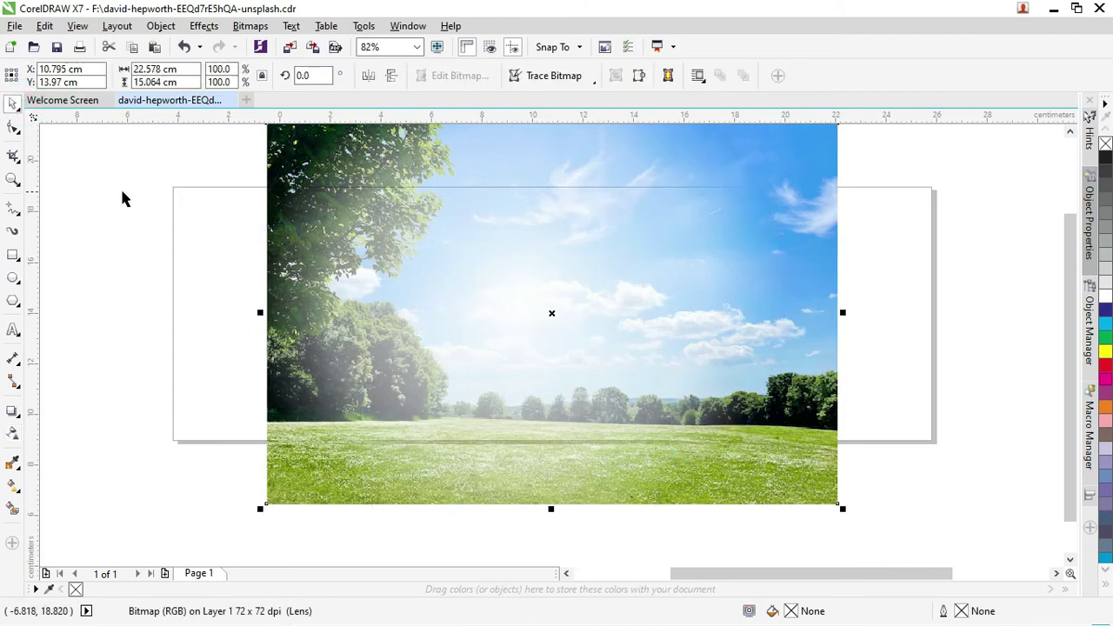
Add a page-sized rectangle filled black with no outline
left_click(125, 194)
double_click(13, 254)
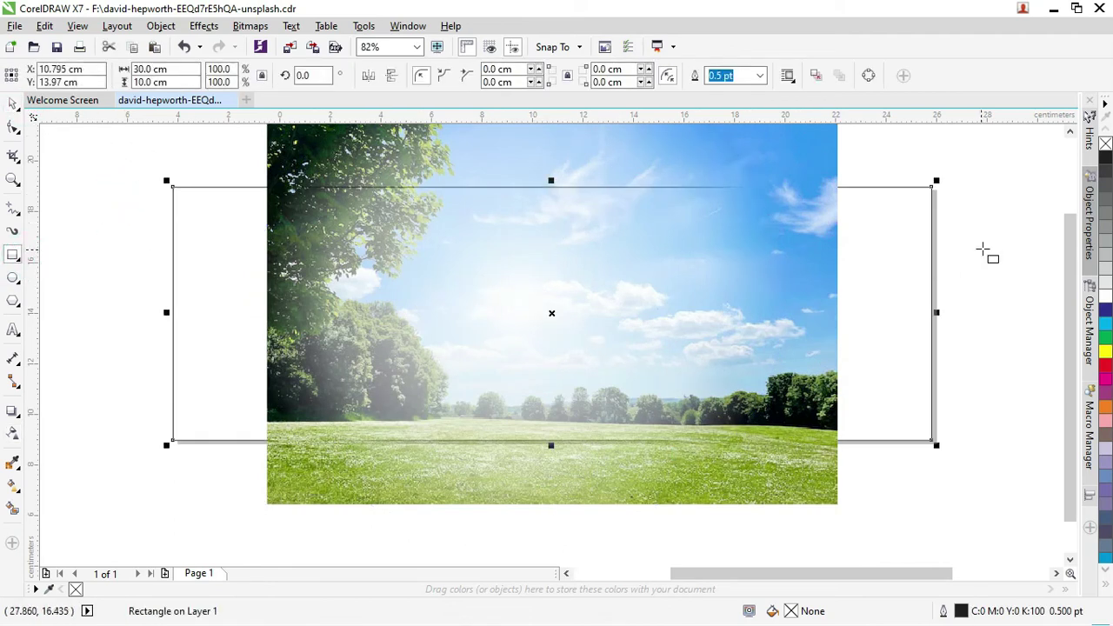
left_click(1105, 156)
right_click(1104, 145)
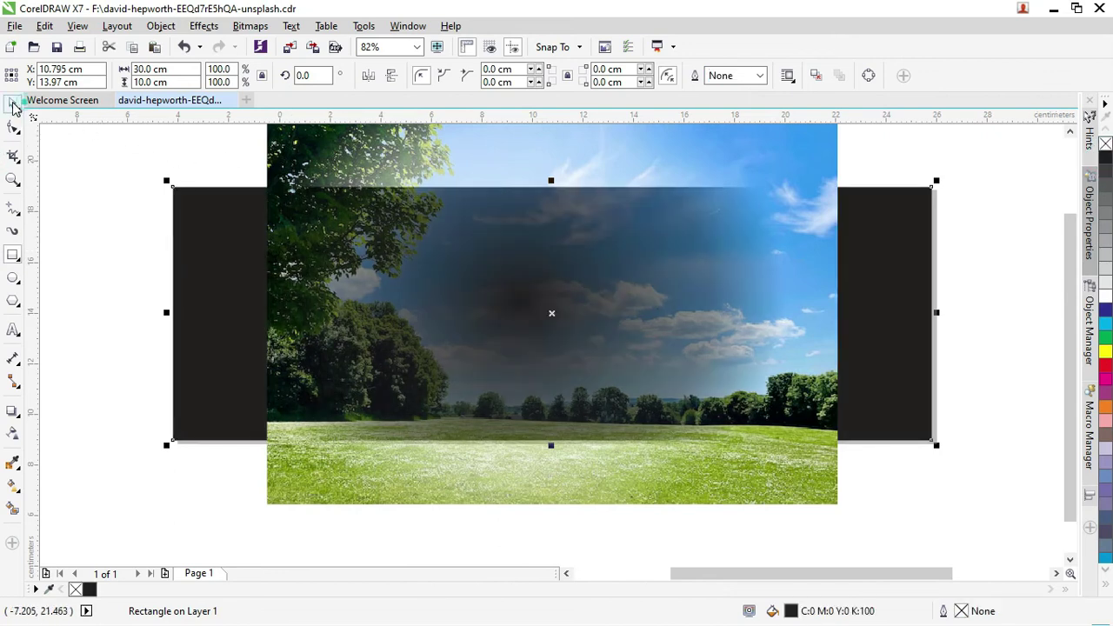
key("alt+Tab")
key("alt+Tab")
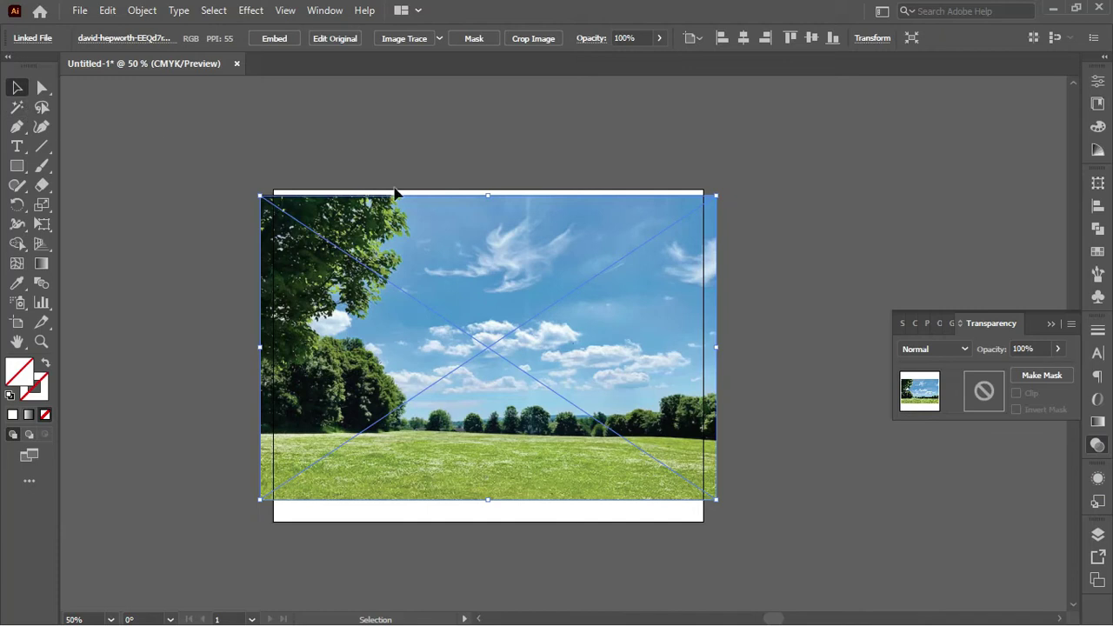
Apply Make Mask to the selected landscape photo and switch to editing the mask thumbnail
left_click(475, 162)
left_click(476, 244)
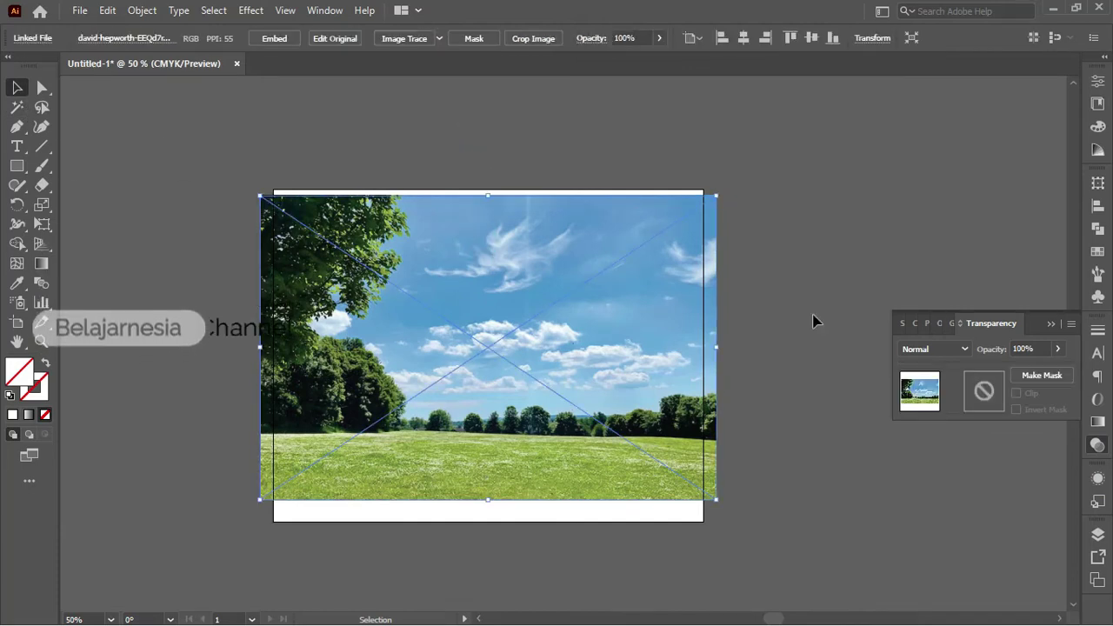
left_click(1031, 382)
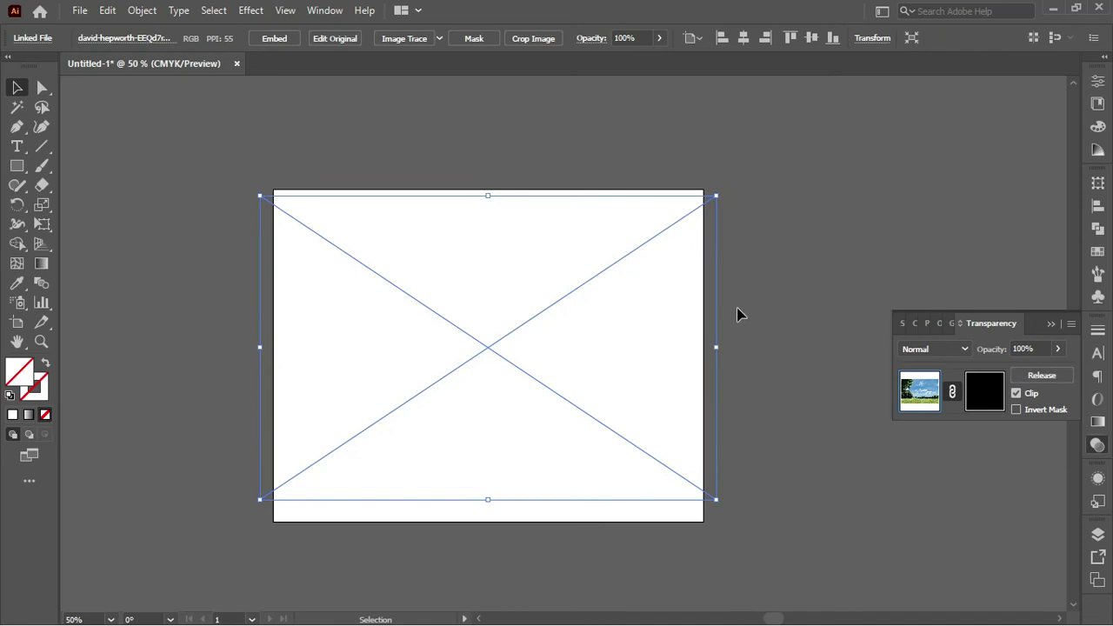
left_click(992, 397)
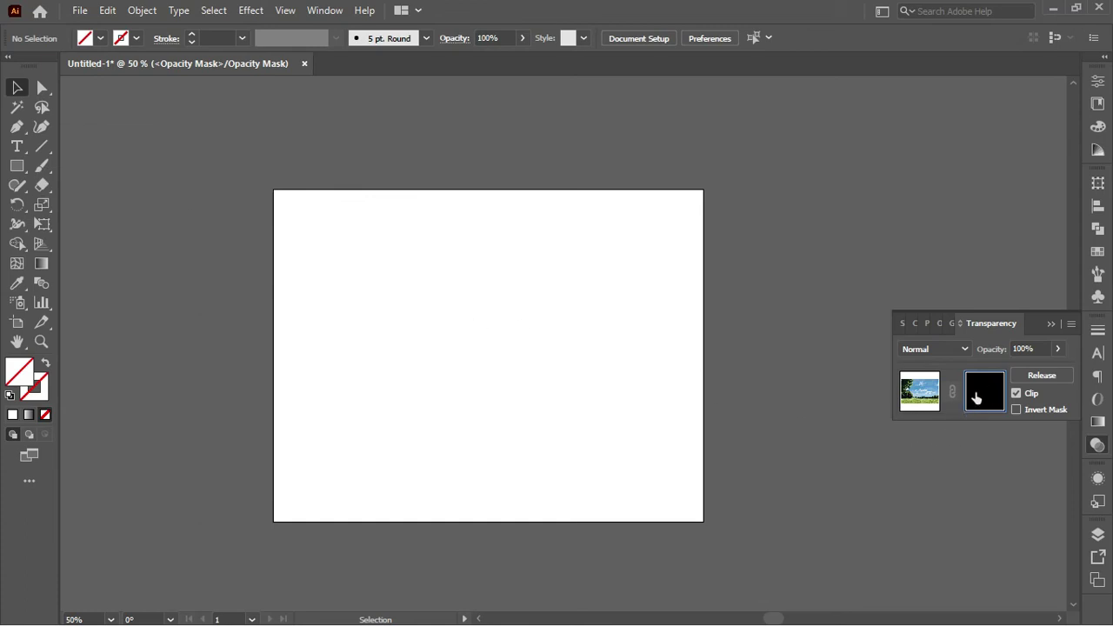
Draw a default white-filled rectangle just inside the artboard in the mask, and float the Transparency panel
left_click(16, 165)
left_click_drag(309, 227, 672, 482)
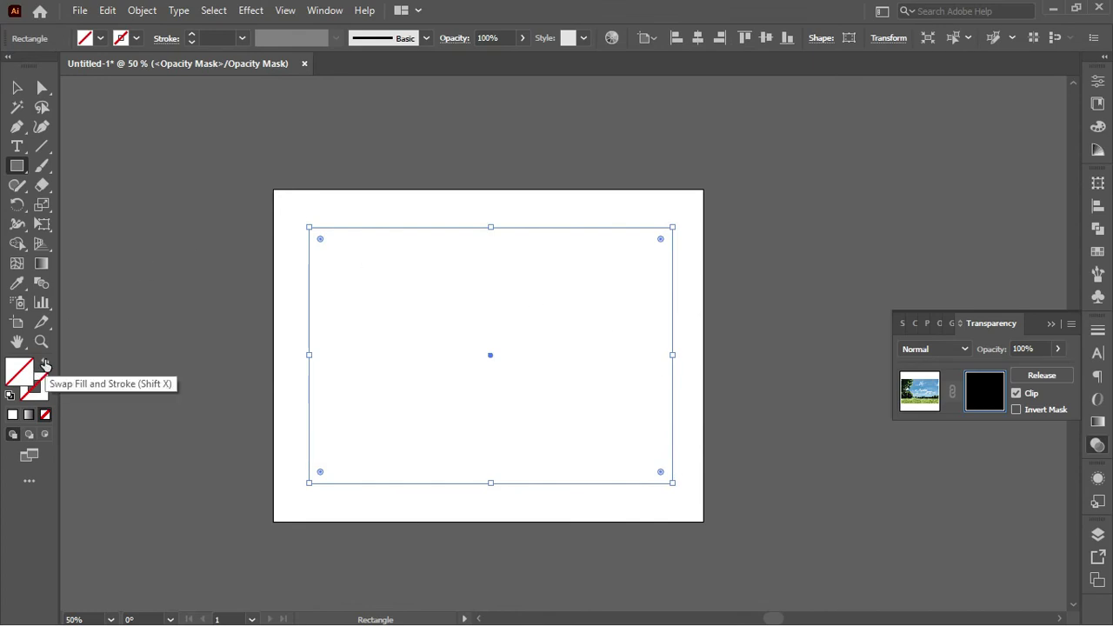
key("d")
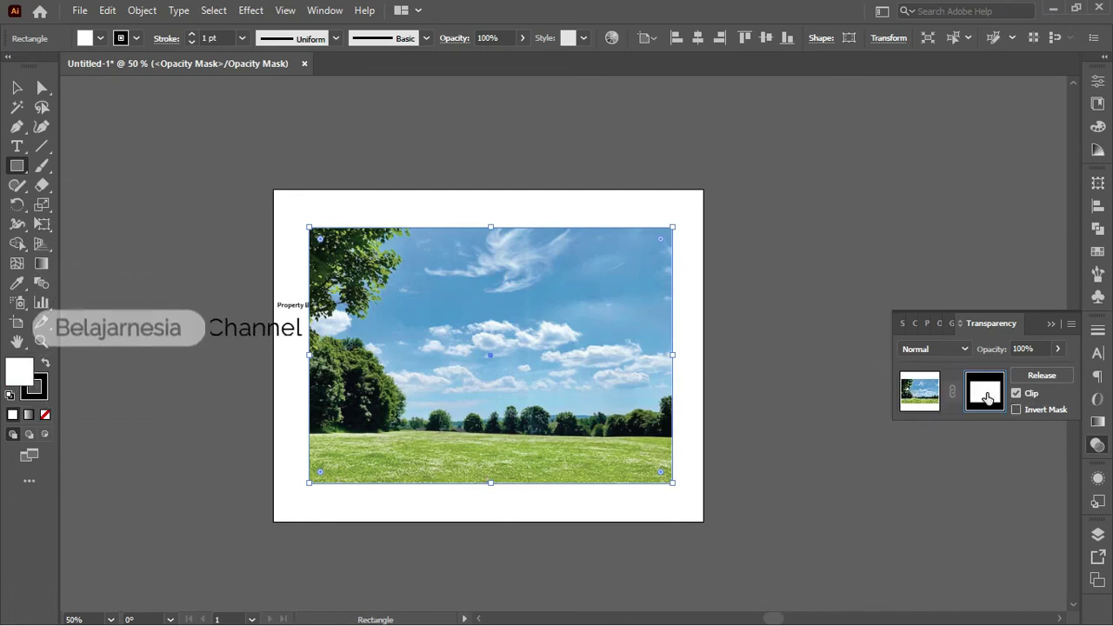
left_click_drag(986, 323, 775, 199)
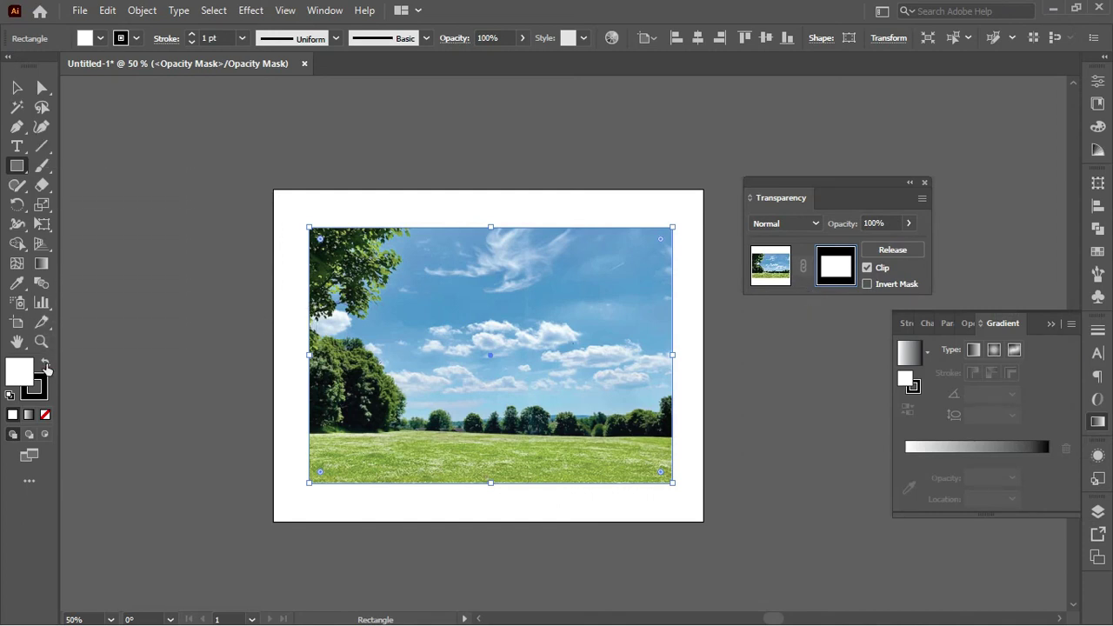
Swap the mask rectangle's fill and stroke so the fill becomes black and the stroke white
left_click(47, 367)
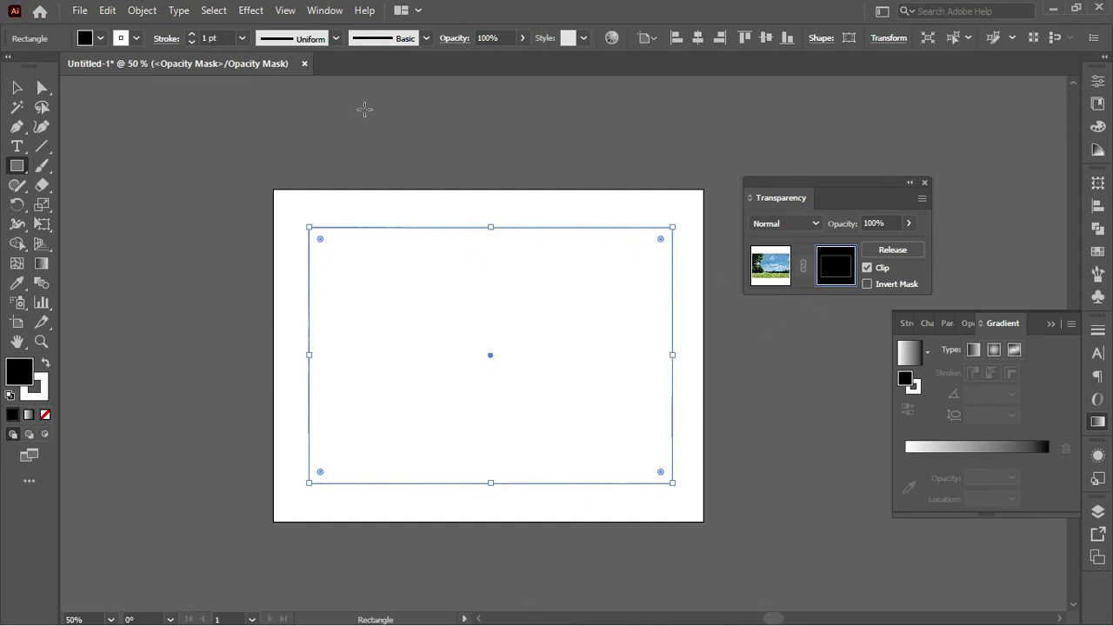
scroll(429, 234, "up", 10)
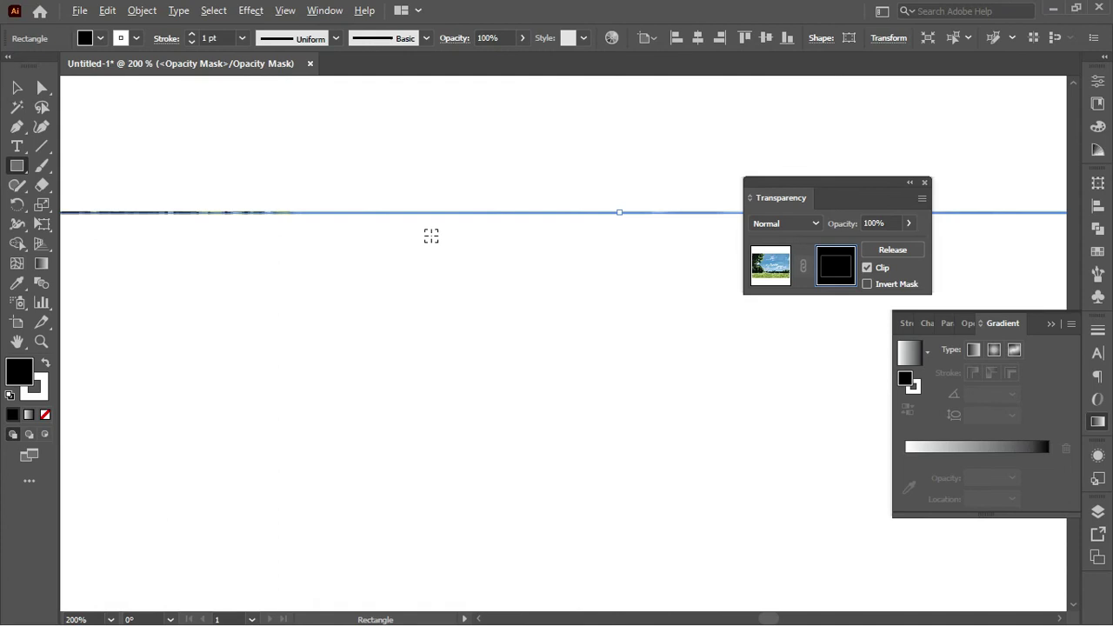
scroll(240, 192, "down", 10)
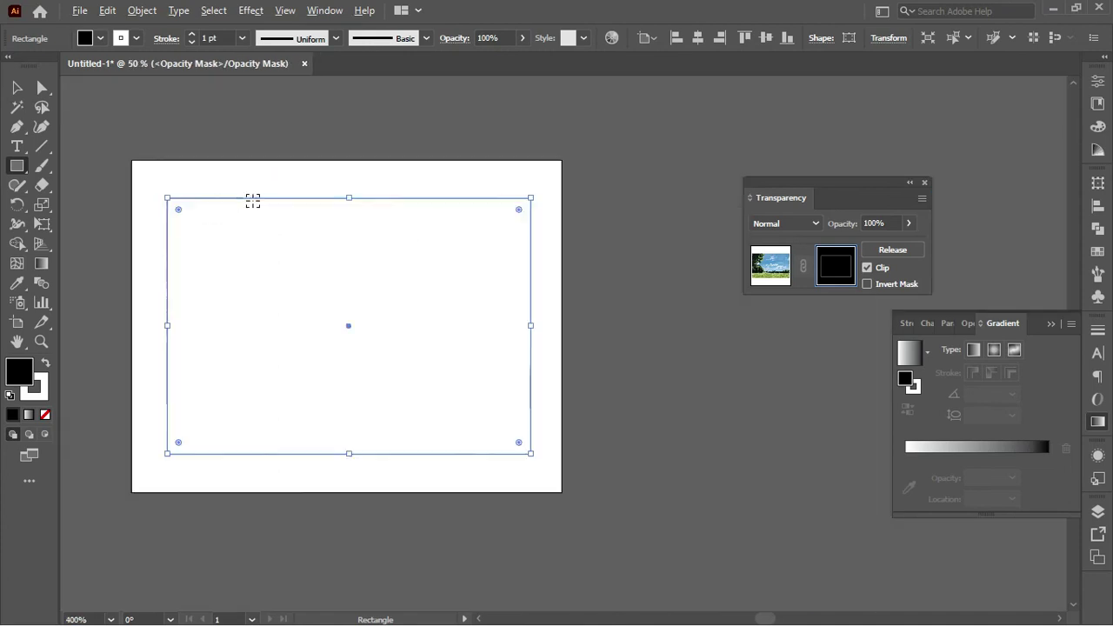
scroll(251, 194, "down", 1)
scroll(234, 166, "up", 1)
Set the mask rectangle's stroke weight to 50 pt
left_click(199, 37)
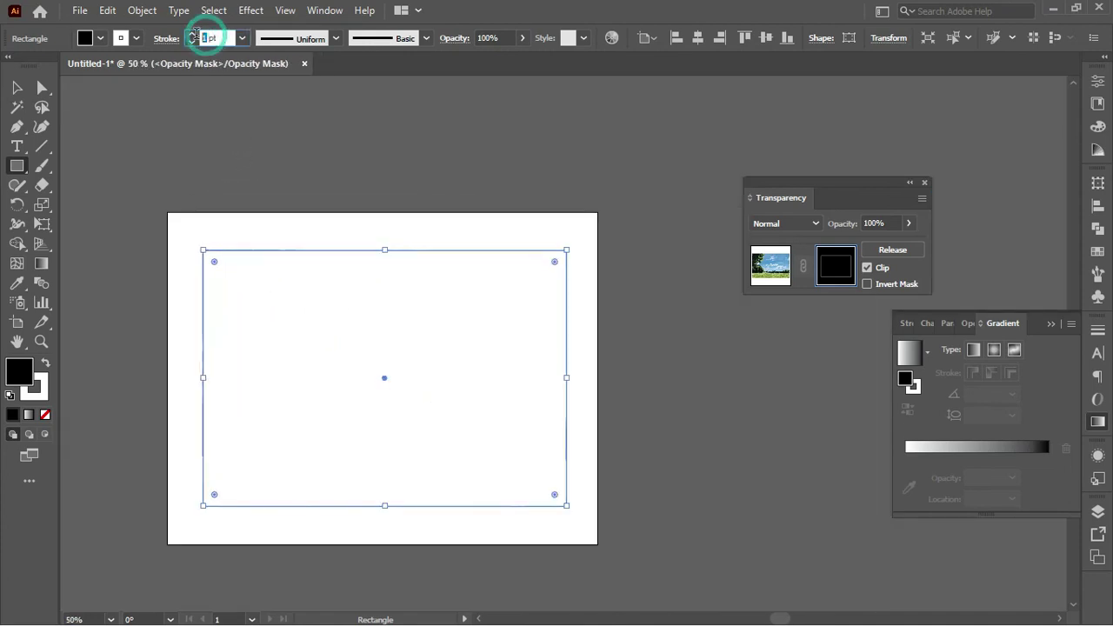
type("50")
key("Return")
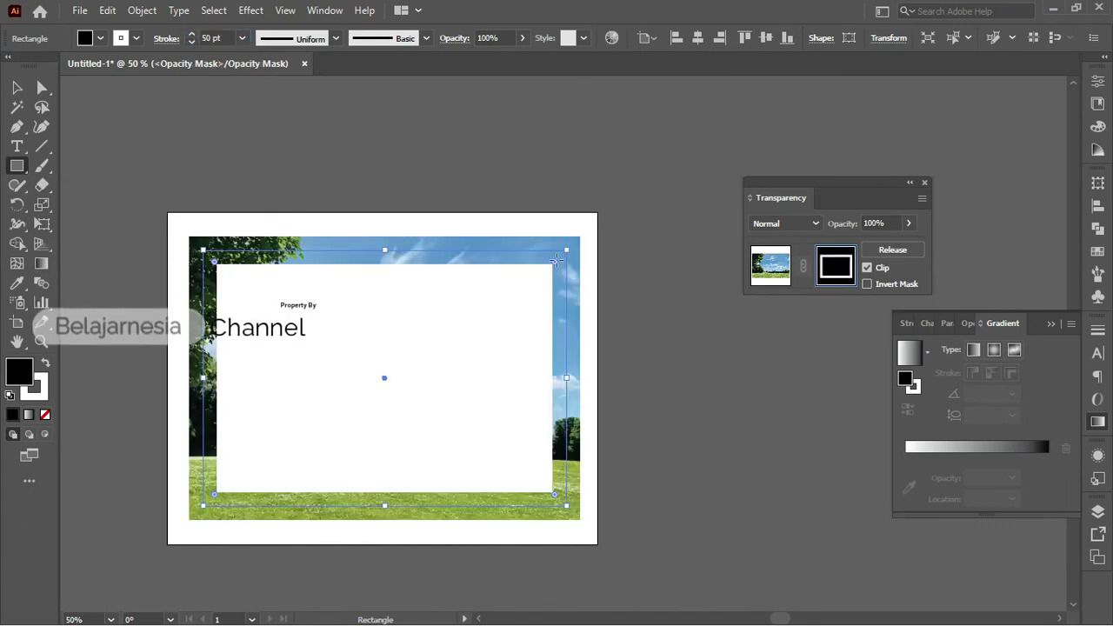
scroll(413, 266, "up", 1)
scroll(413, 266, "down", 1)
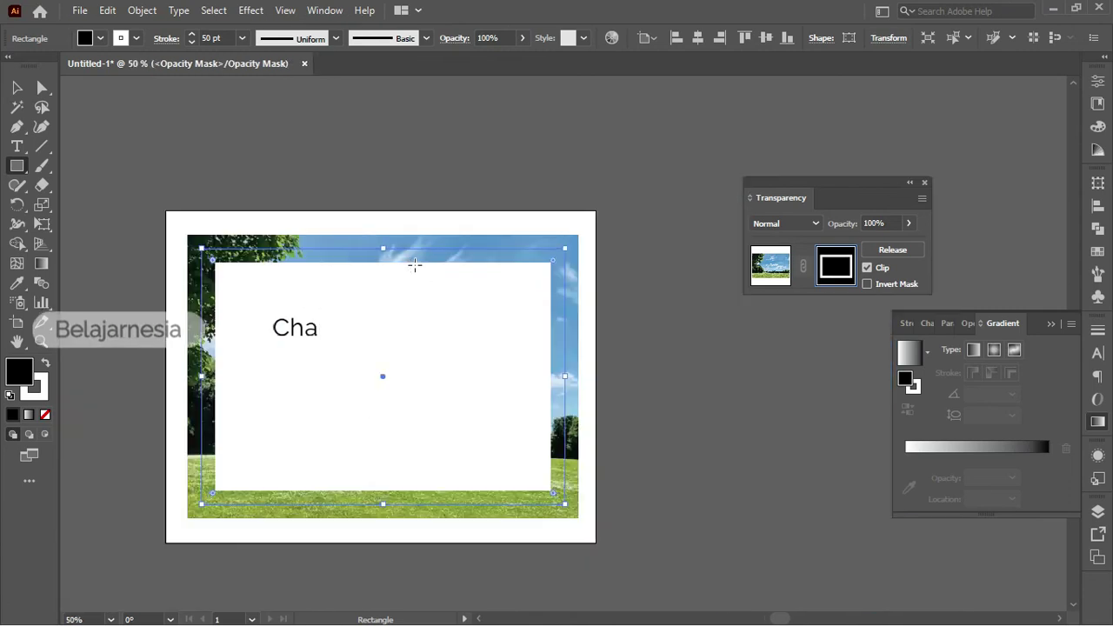